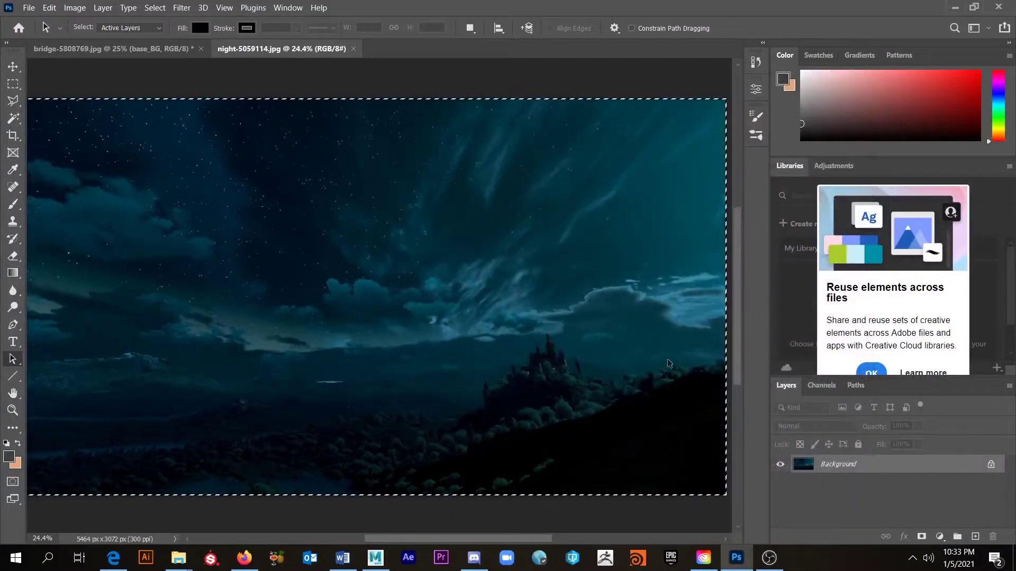
# Copy the whole night sky image and paste it into the bridge document.
pyautogui.hotkey('ctrl', 'd')
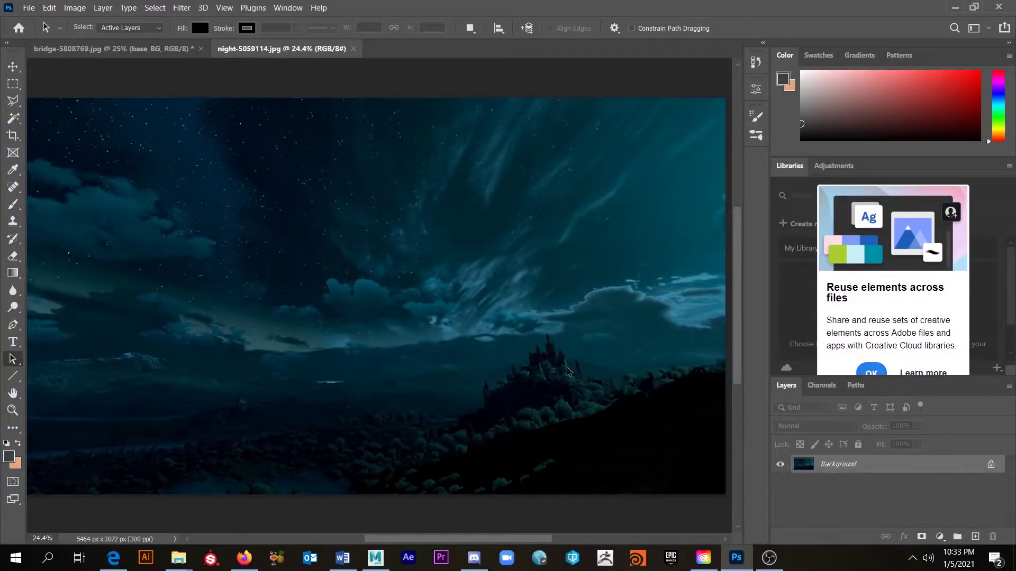
pyautogui.click(121, 49)
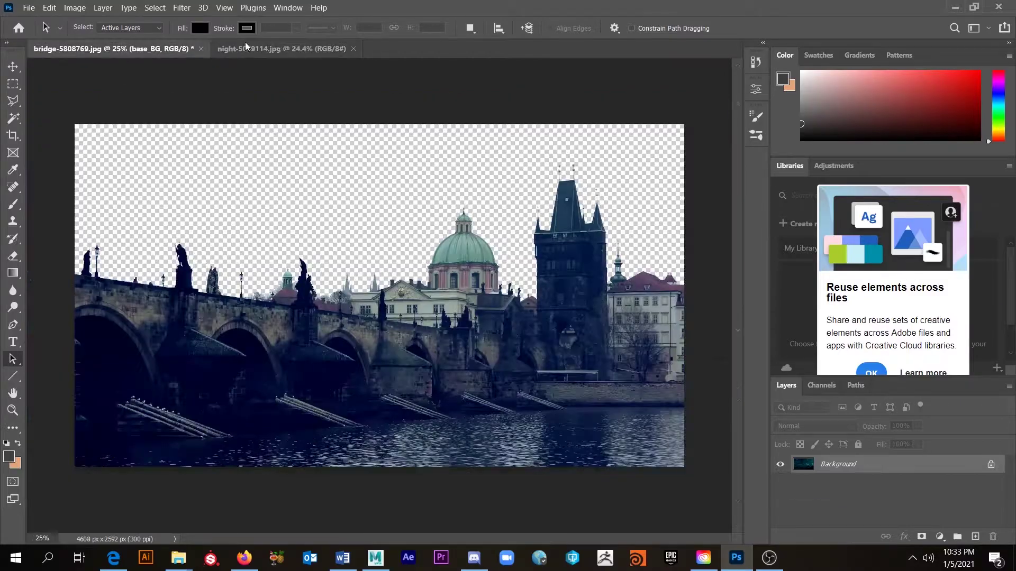
pyautogui.click(246, 47)
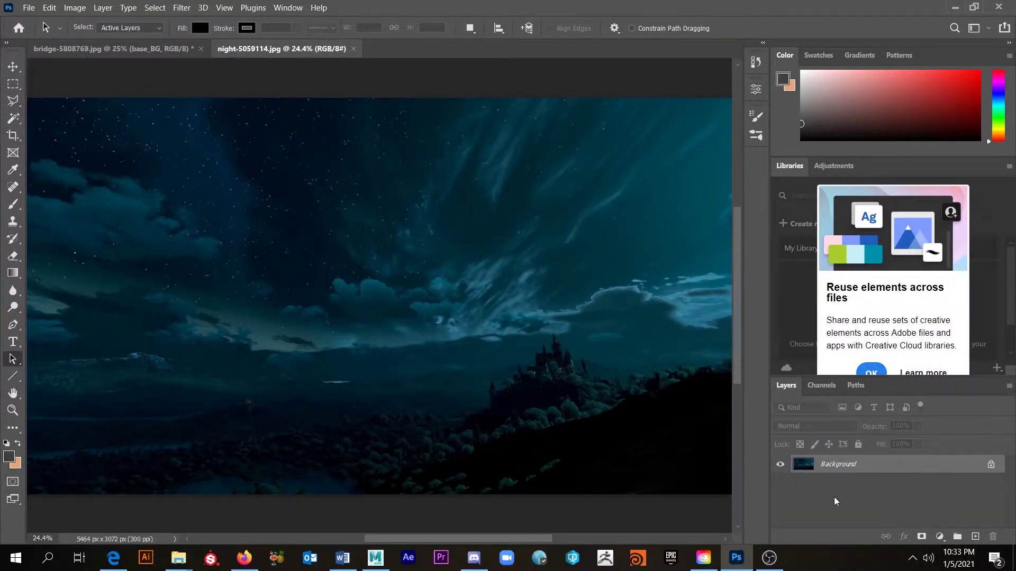
pyautogui.hotkey('ctrl', 'a')
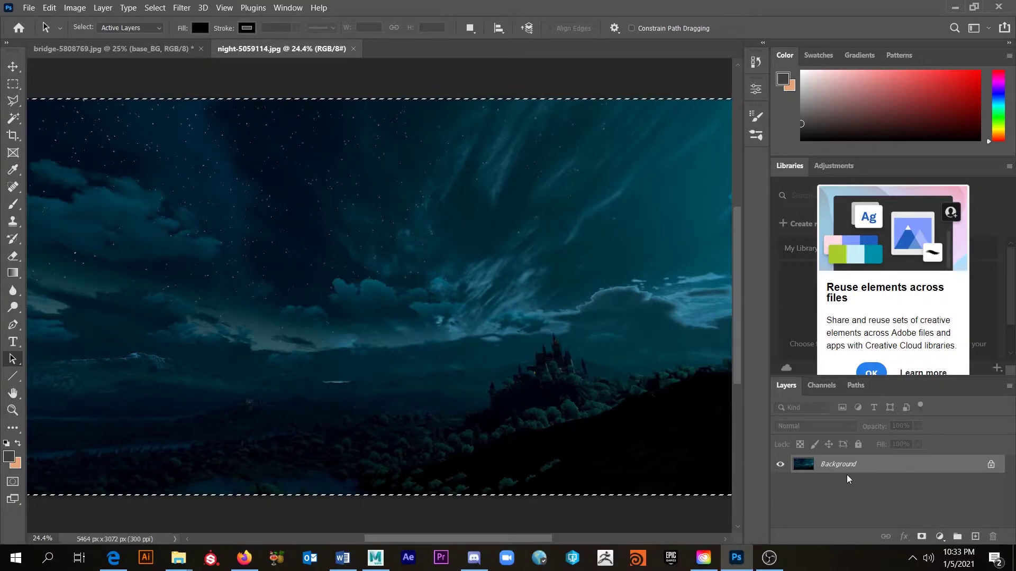
pyautogui.click(148, 48)
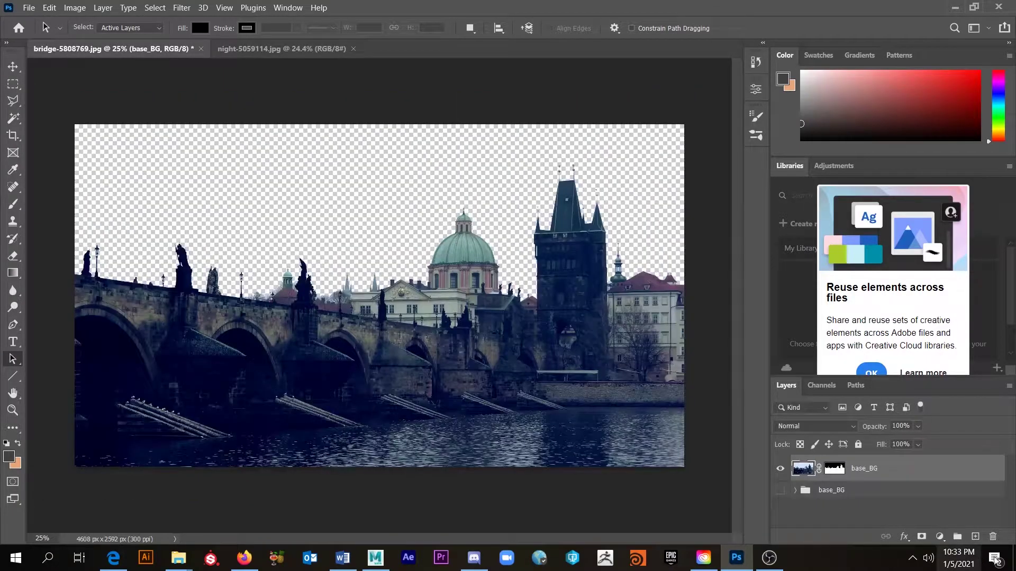
pyautogui.hotkey('ctrl', 'v')
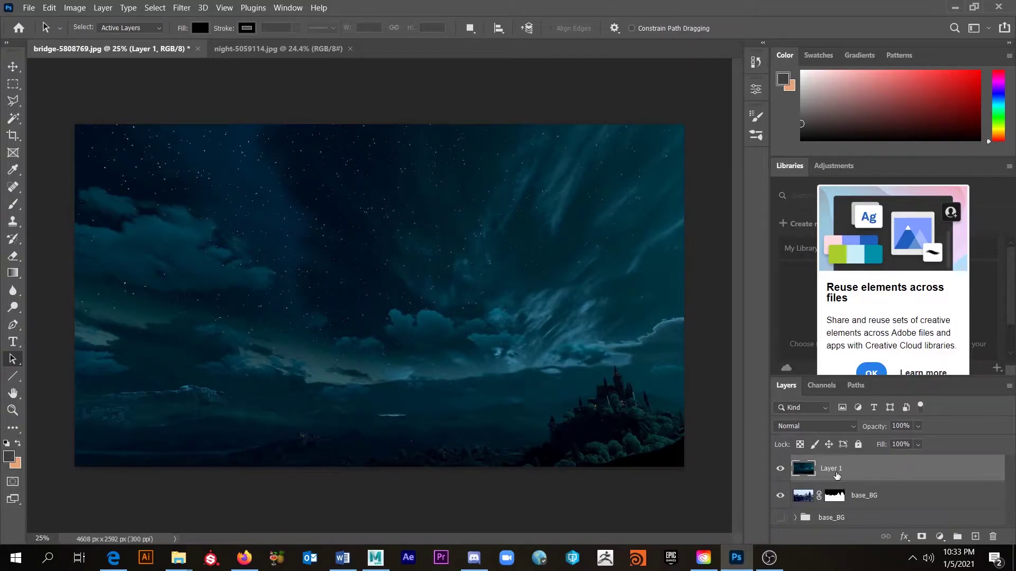
# Move the pasted sky Layer 1 below the masked base_BG layer.
pyautogui.moveTo(833, 469); pyautogui.dragTo(847, 524)
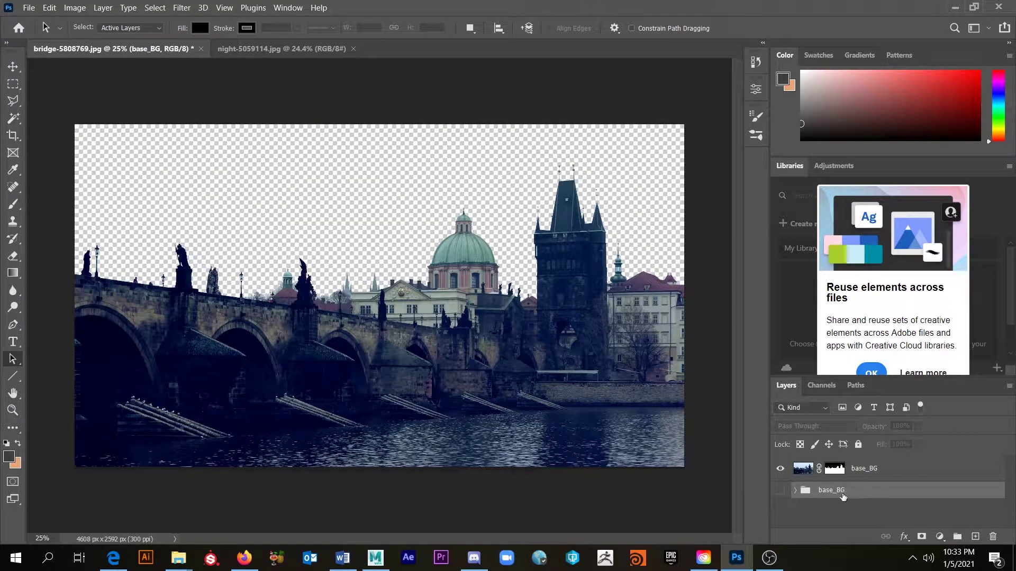
pyautogui.hotkey('ctrl', 'z')
pyautogui.moveTo(830, 471); pyautogui.dragTo(844, 526)
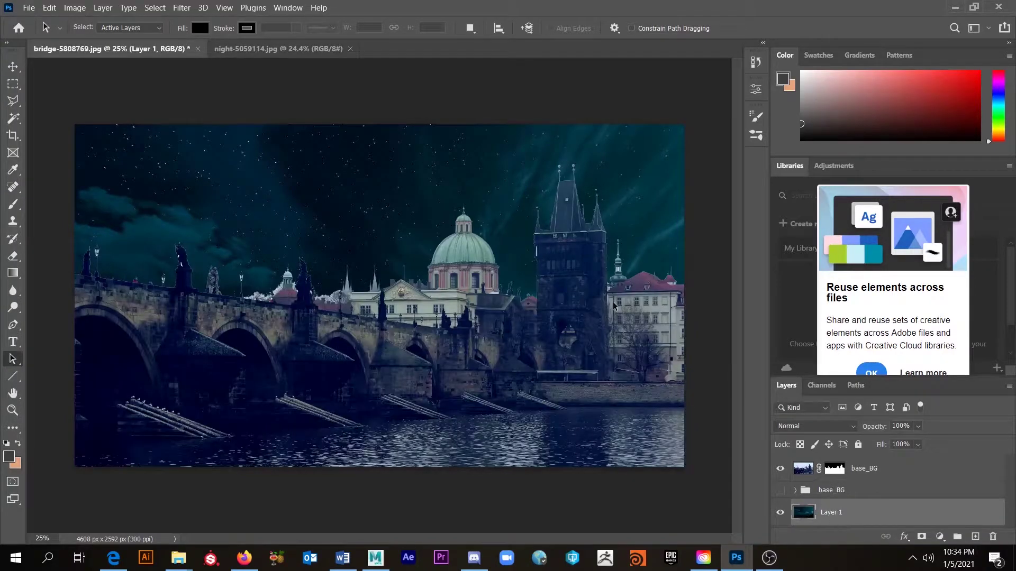
# Reposition the night sky on the canvas so its clouds sit behind the skyline.
pyautogui.click(13, 66)
pyautogui.moveTo(369, 221); pyautogui.dragTo(263, 109)
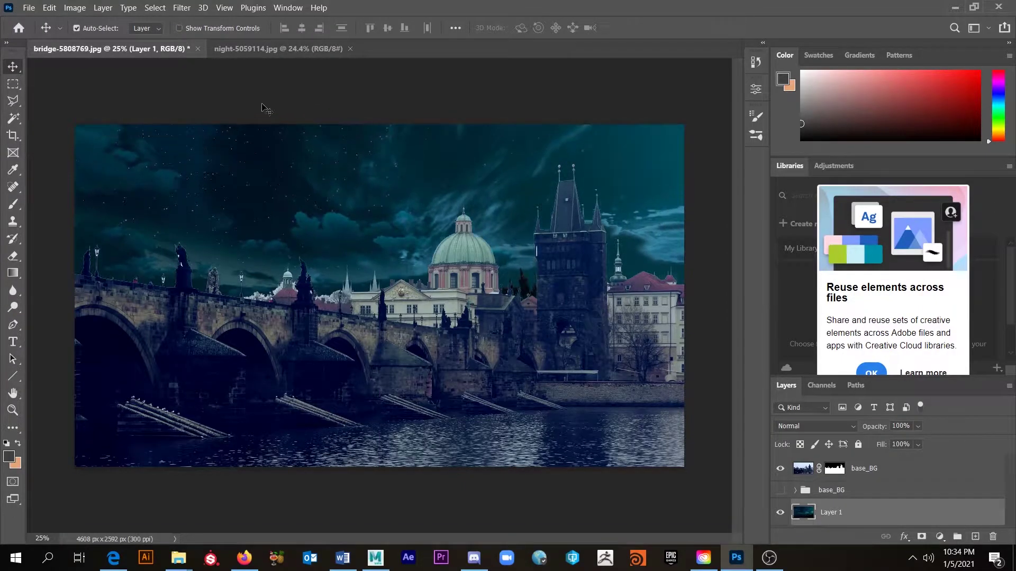
pyautogui.moveTo(381, 180); pyautogui.dragTo(468, 198)
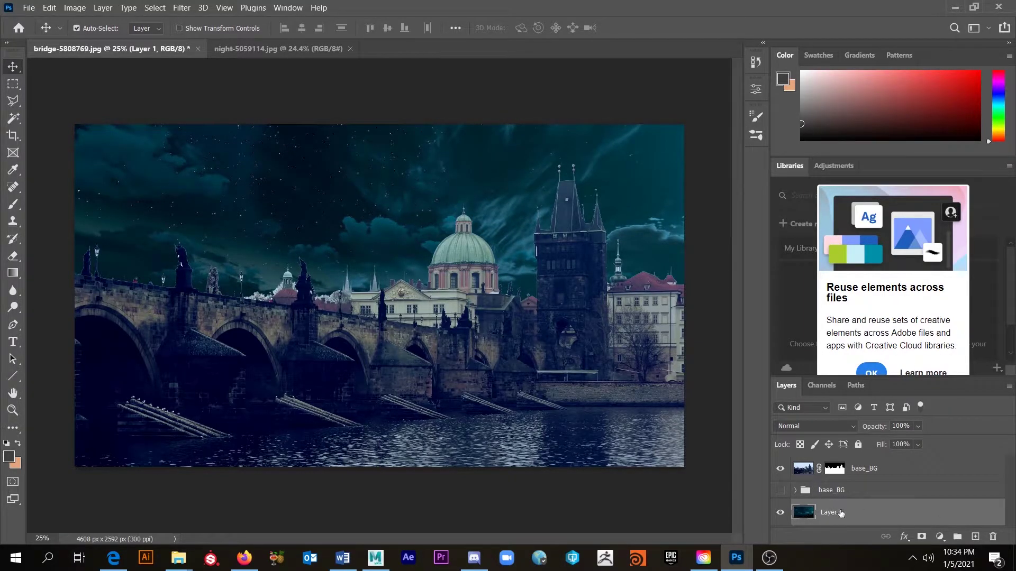
# Place the sky layer just above the base_BG group and target base_BG's mask.
pyautogui.moveTo(836, 514); pyautogui.dragTo(842, 480)
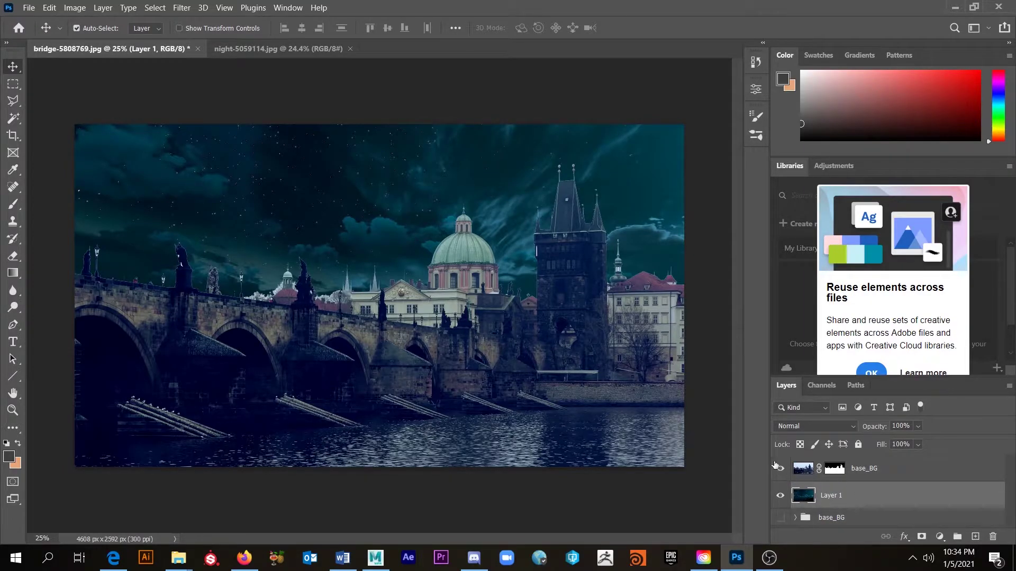
pyautogui.scroll(3, 471, 320)
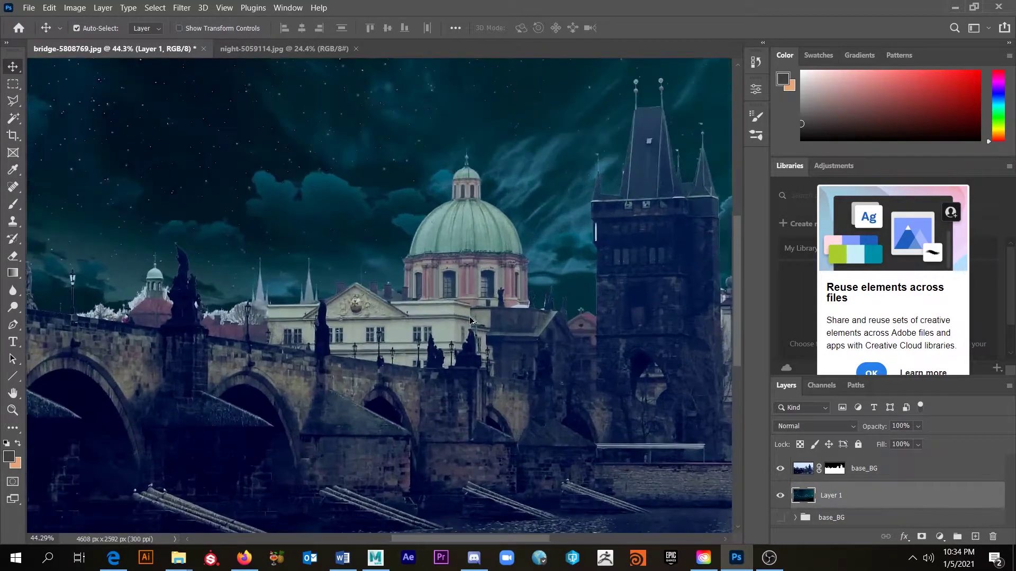
pyautogui.scroll(-2, 470, 320)
pyautogui.scroll(-1, 453, 271)
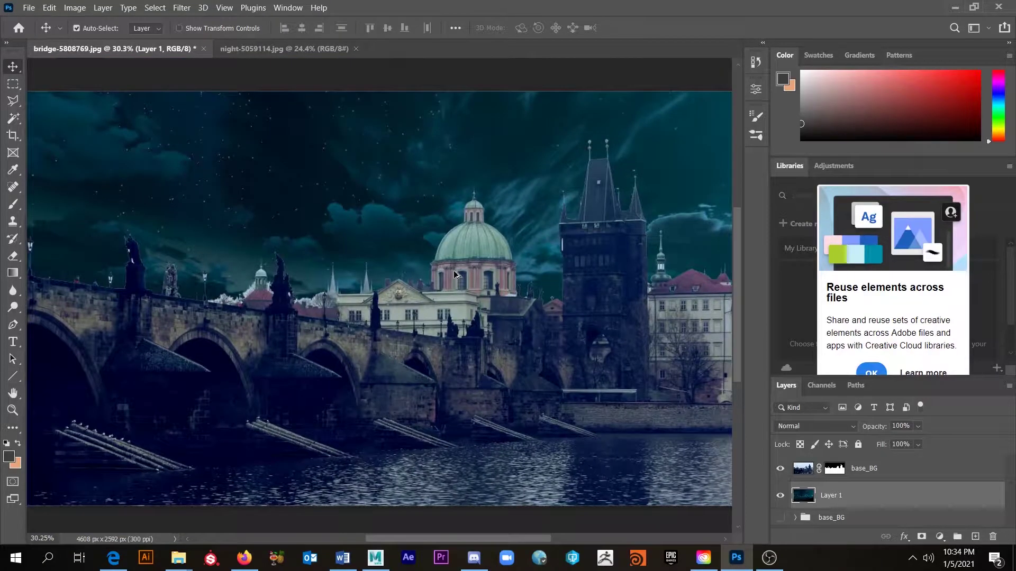
pyautogui.click(834, 468)
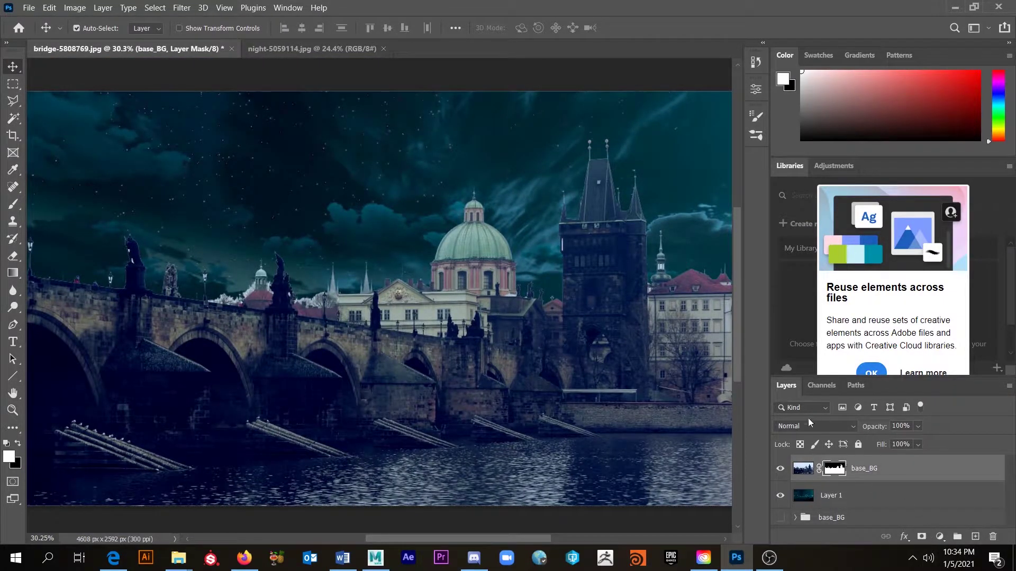
# Add a Hue/Saturation 2 adjustment layer with Saturation at -100.
pyautogui.click(942, 537)
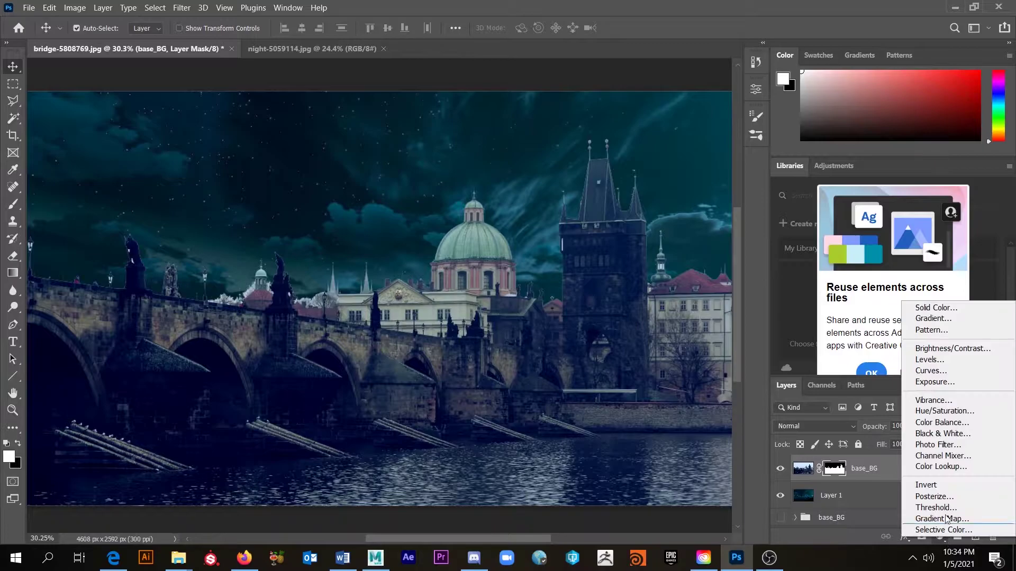
pyautogui.click(951, 411)
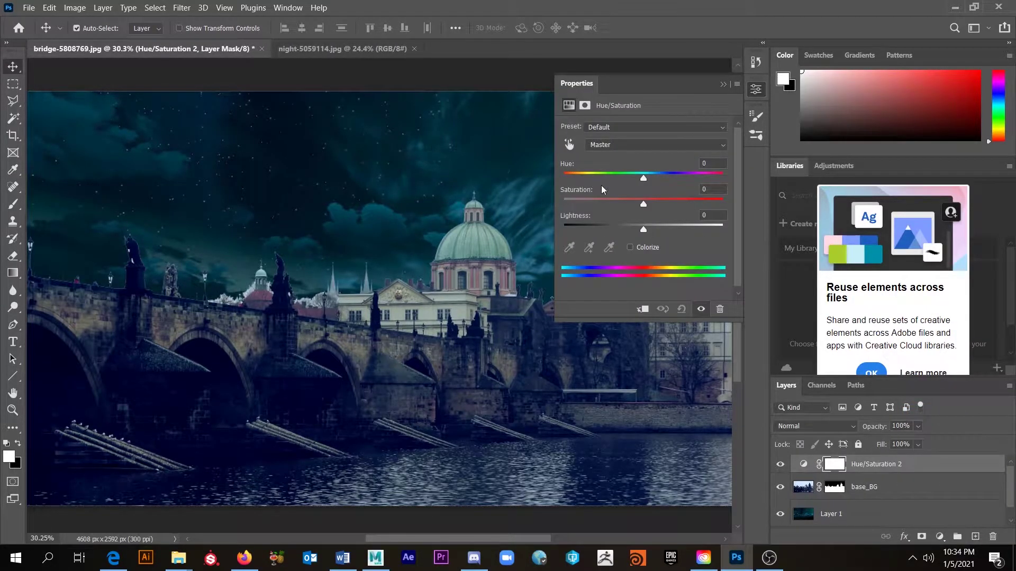
pyautogui.moveTo(641, 206); pyautogui.dragTo(540, 204)
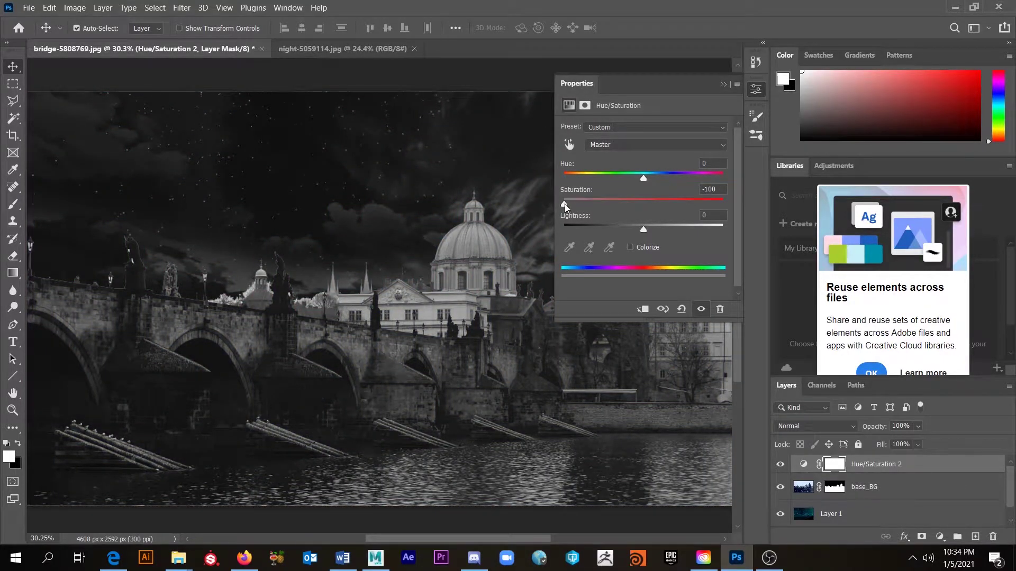
pyautogui.click(724, 85)
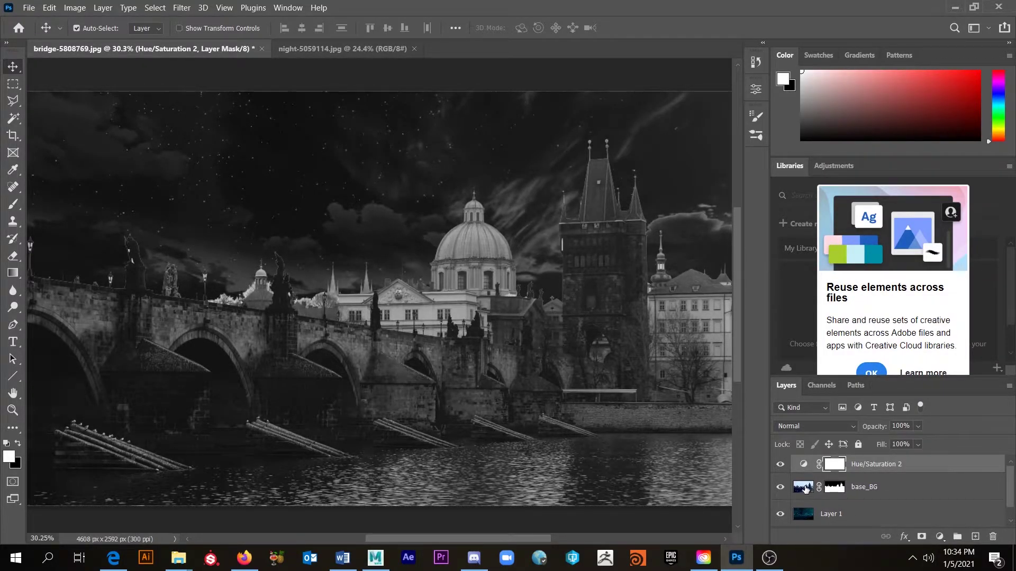
pyautogui.click(940, 536)
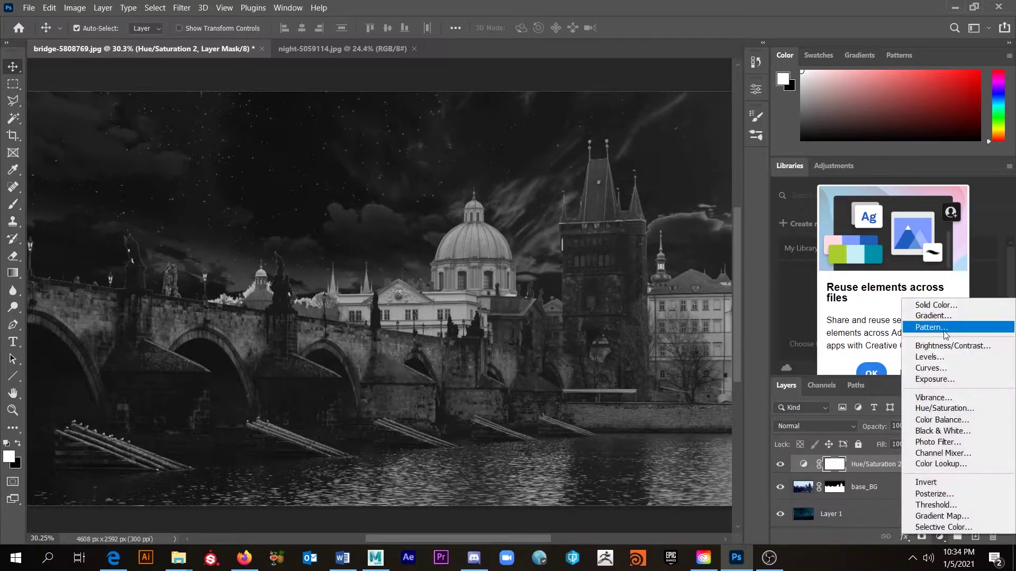
# Add Levels 1 below Hue/Saturation 2 and clip it to the base_BG layer.
pyautogui.click(936, 361)
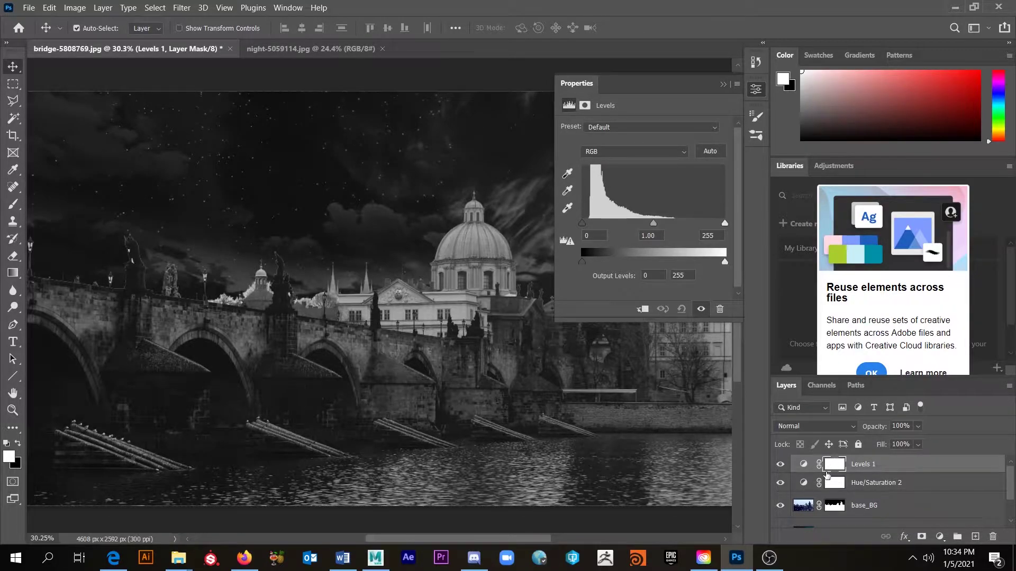
pyautogui.moveTo(810, 465); pyautogui.dragTo(887, 480)
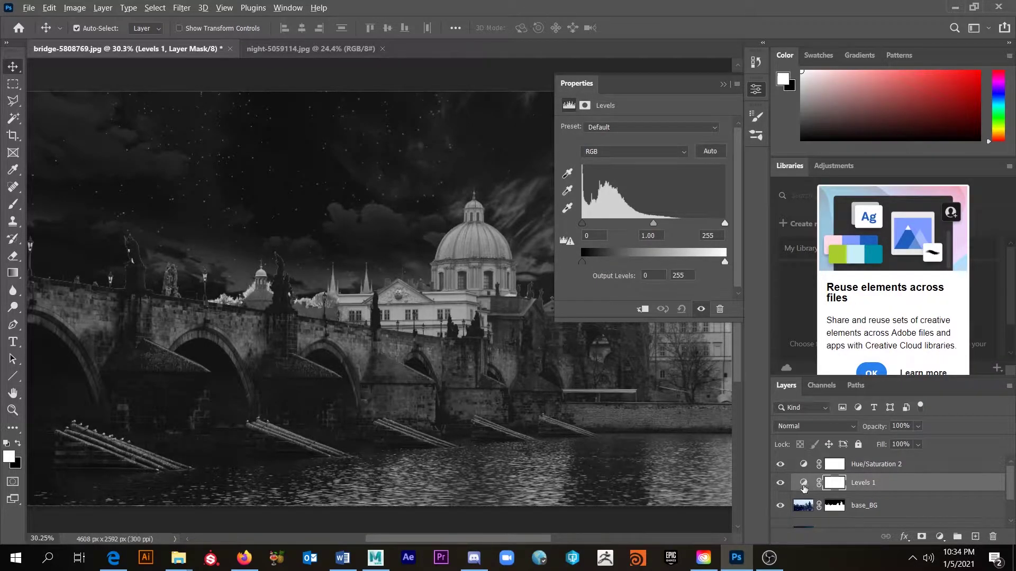
pyautogui.moveTo(804, 488); pyautogui.dragTo(803, 491)
pyautogui.keyDown('alt'); pyautogui.click(803, 488); pyautogui.keyUp('alt')
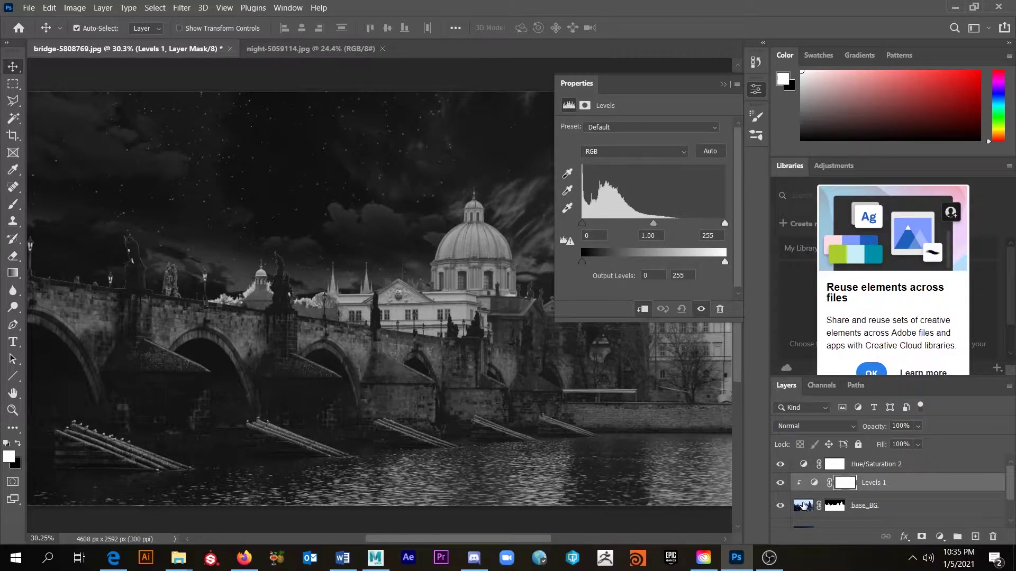
pyautogui.scroll(-1, 803, 501)
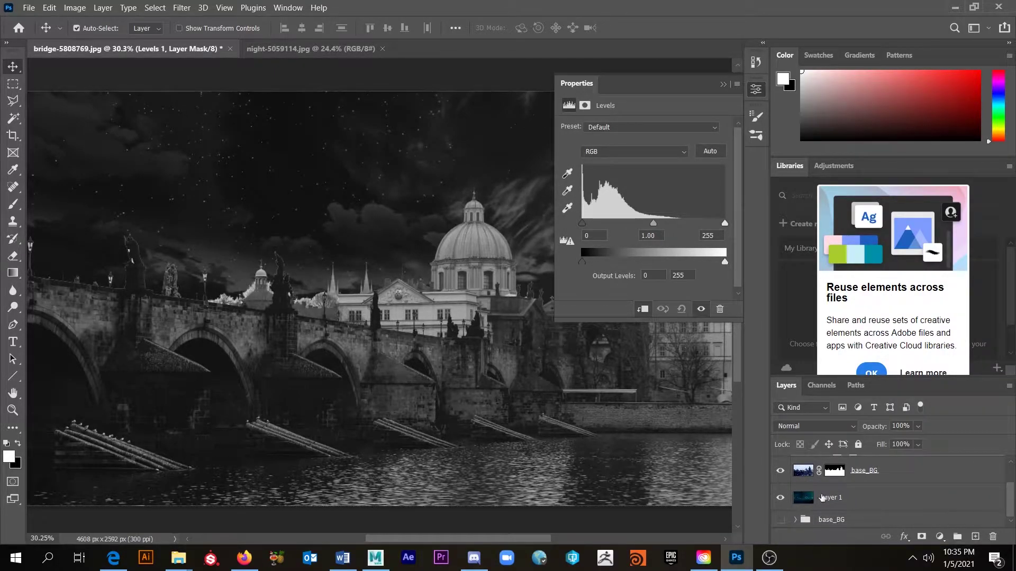
pyautogui.scroll(1, 802, 491)
pyautogui.scroll(1, 802, 491)
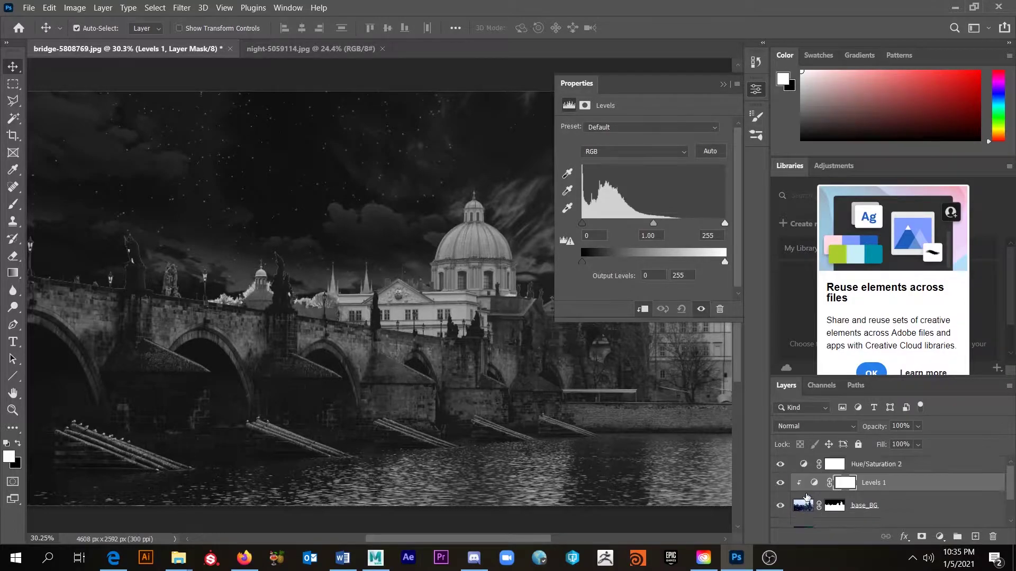
pyautogui.click(821, 482)
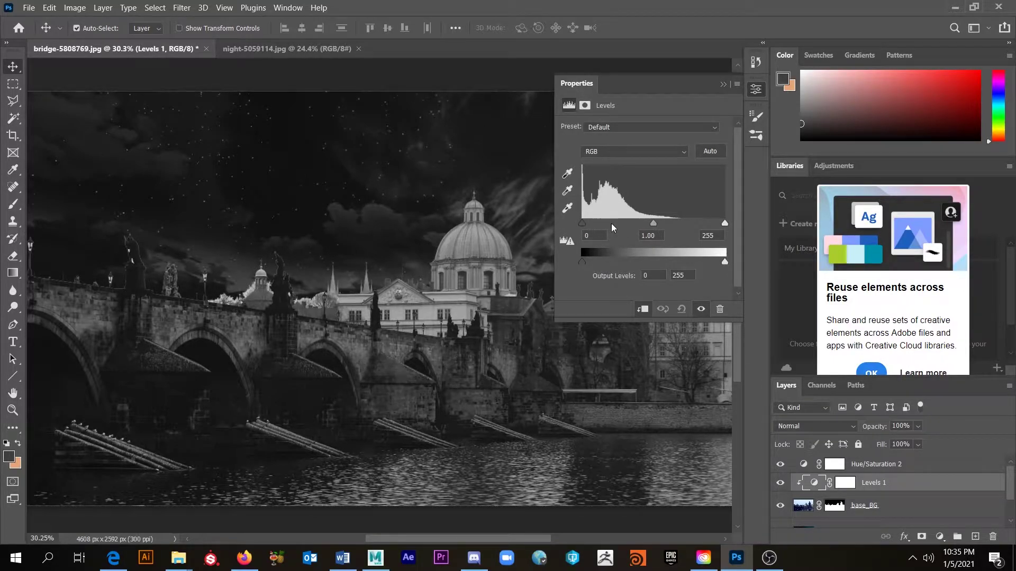
# Try the Levels 1 sliders, setting input black to 4 and lowering output white.
pyautogui.moveTo(652, 224)
pyautogui.mouseDown()
pyautogui.moveTo(639, 222)
pyautogui.moveTo(660, 223)
pyautogui.mouseUp()
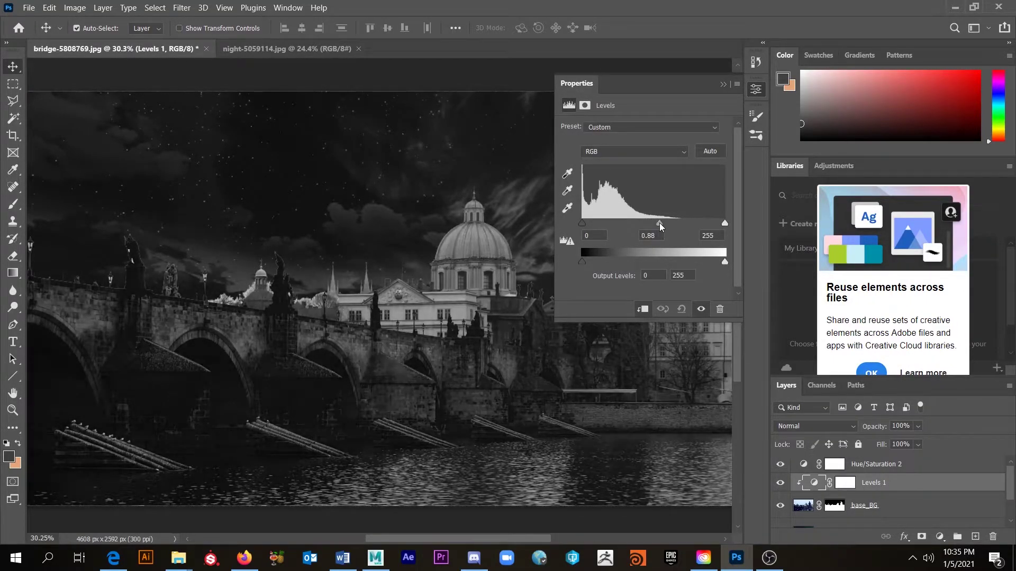
pyautogui.hotkey('ctrl', 'z')
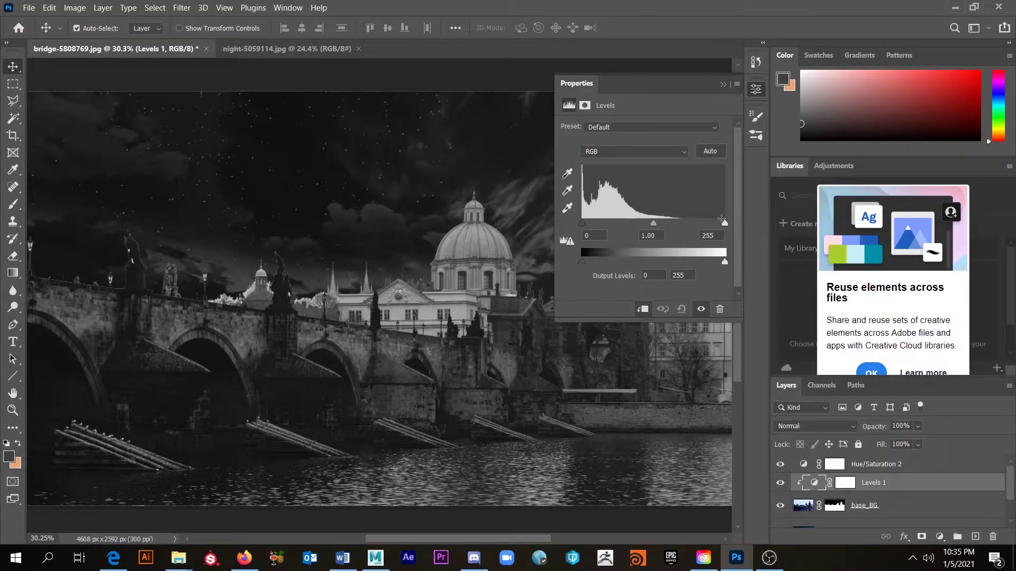
pyautogui.moveTo(722, 224)
pyautogui.mouseDown()
pyautogui.moveTo(692, 223)
pyautogui.moveTo(740, 227)
pyautogui.mouseUp()
pyautogui.moveTo(582, 223)
pyautogui.mouseDown()
pyautogui.moveTo(608, 224)
pyautogui.moveTo(573, 227)
pyautogui.moveTo(584, 227)
pyautogui.mouseUp()
pyautogui.moveTo(724, 263); pyautogui.dragTo(678, 263)
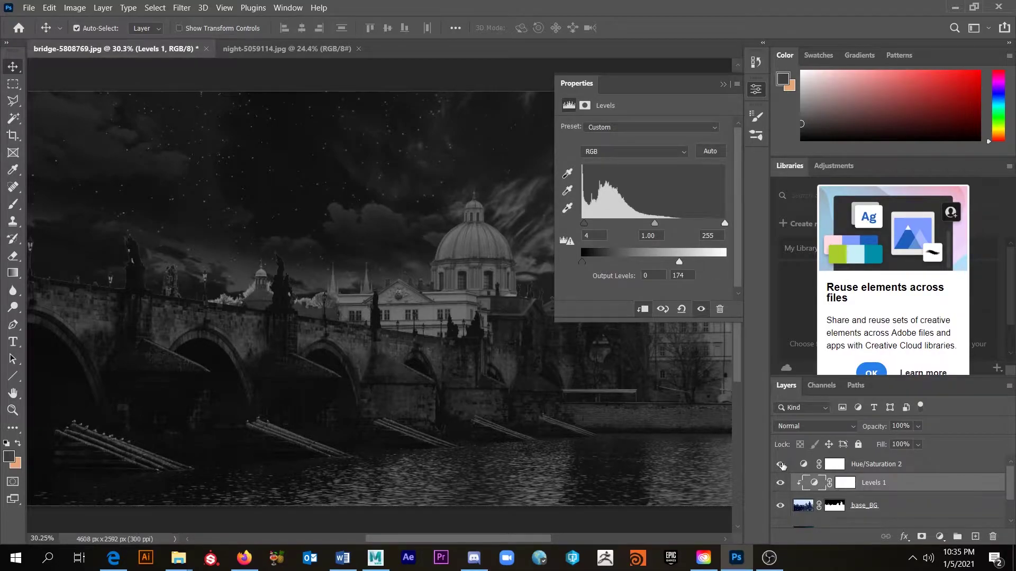
# Judge brightness in the greyscale preview and settle Levels 1 output white at 168.
pyautogui.click(778, 465)
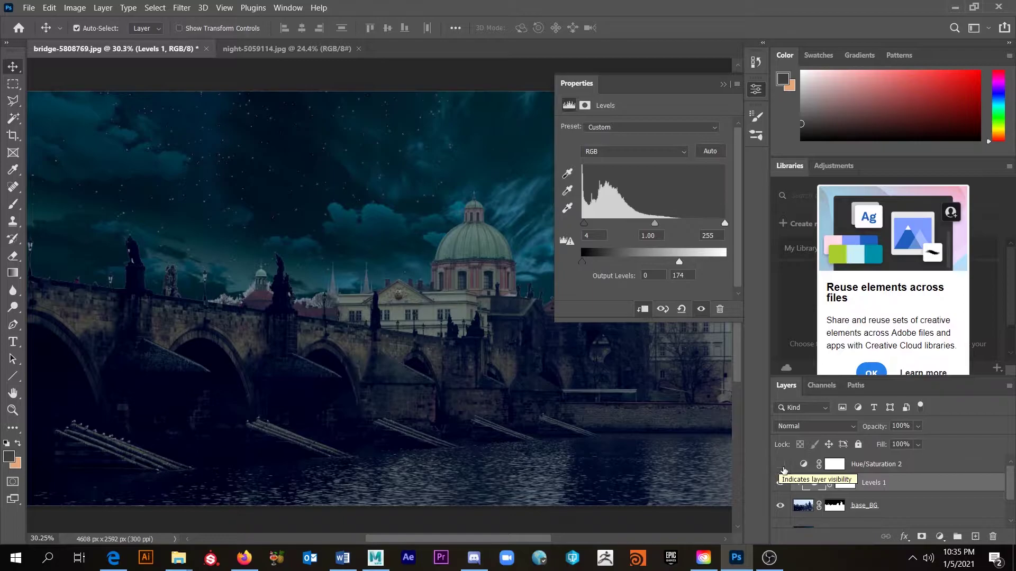
pyautogui.click(782, 467)
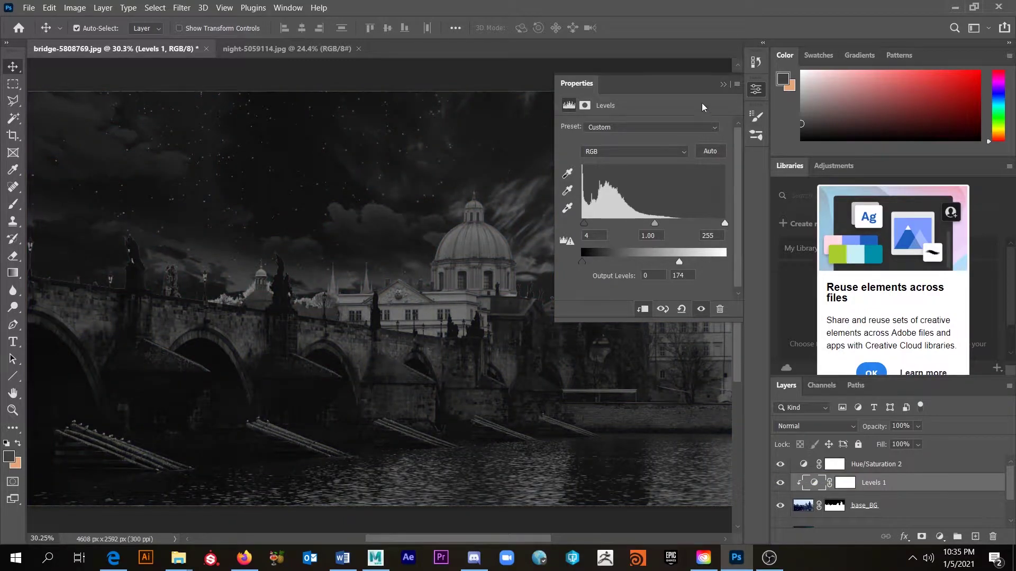
pyautogui.scroll(-2, 353, 236)
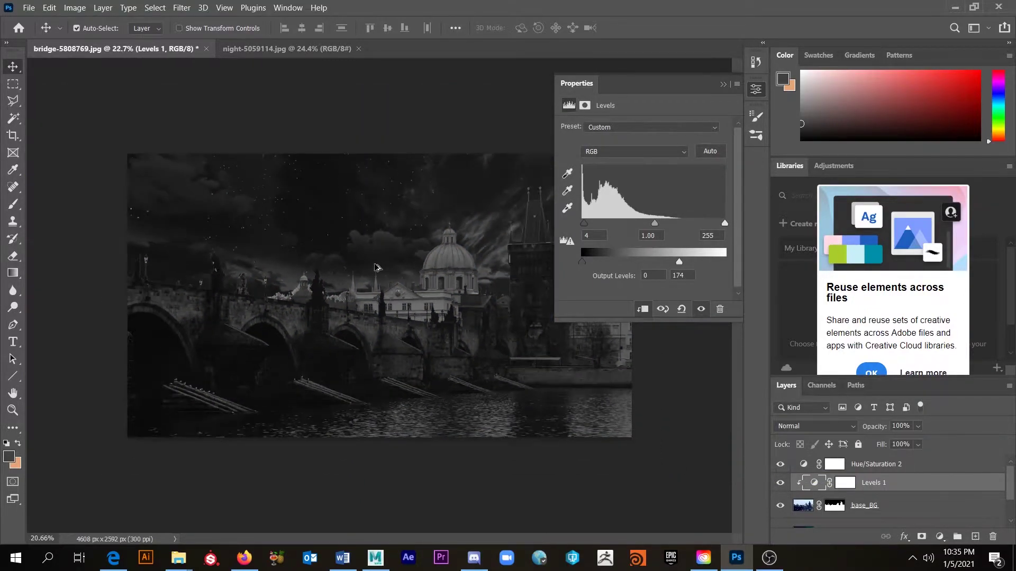
pyautogui.scroll(1, 370, 284)
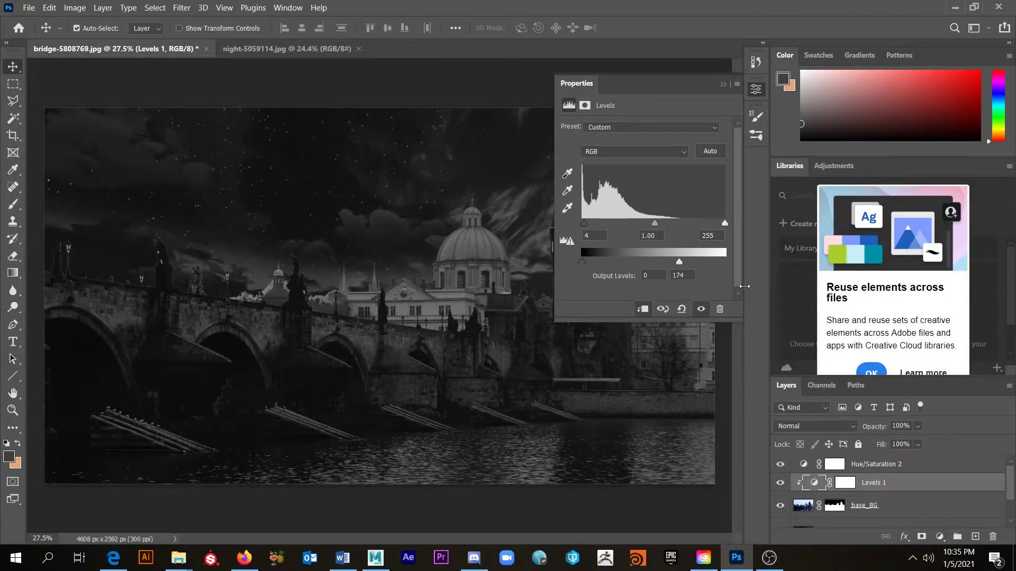
pyautogui.moveTo(687, 264); pyautogui.dragTo(690, 263)
pyautogui.scroll(3, 515, 257)
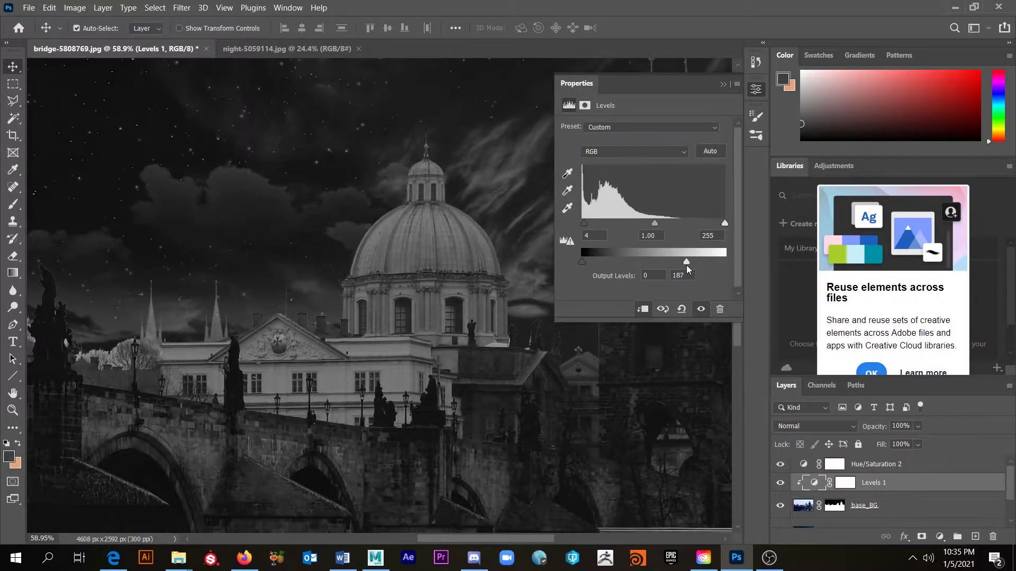
pyautogui.scroll(-2, 423, 269)
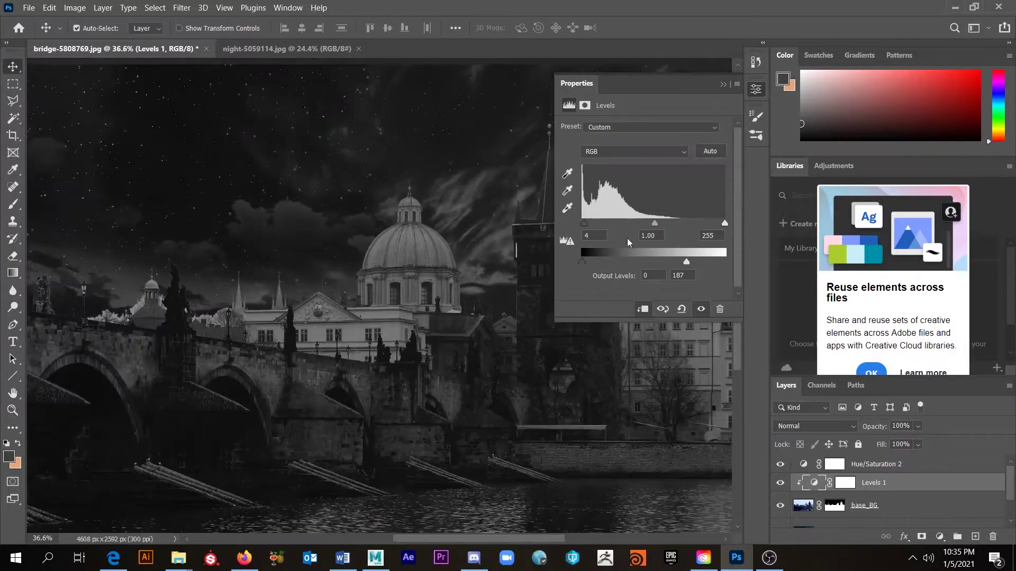
pyautogui.moveTo(685, 267); pyautogui.dragTo(671, 265)
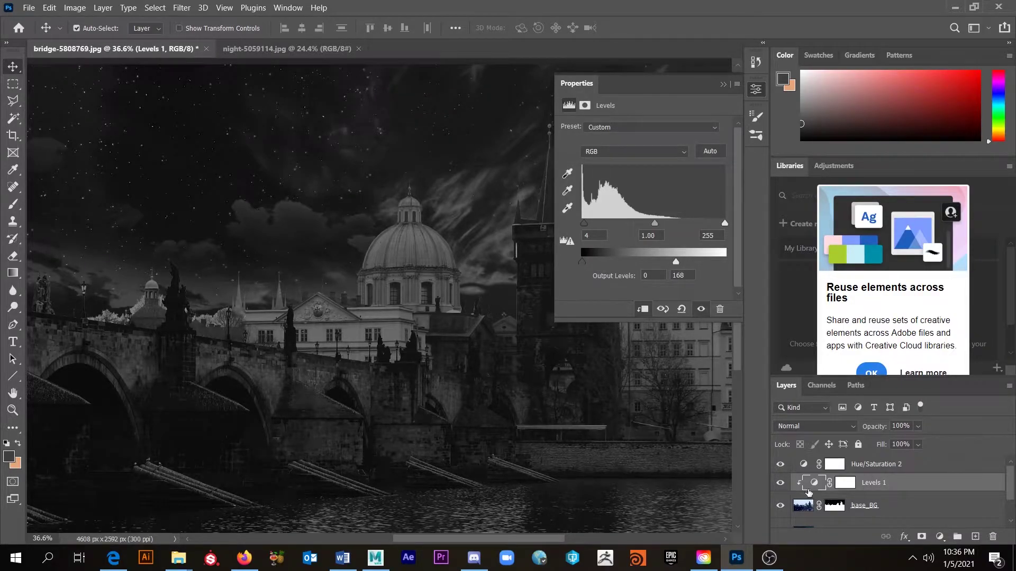
# Hide the greyscale preview, zoom out, and add a Color Balance layer clipped to the bridge.
pyautogui.click(780, 465)
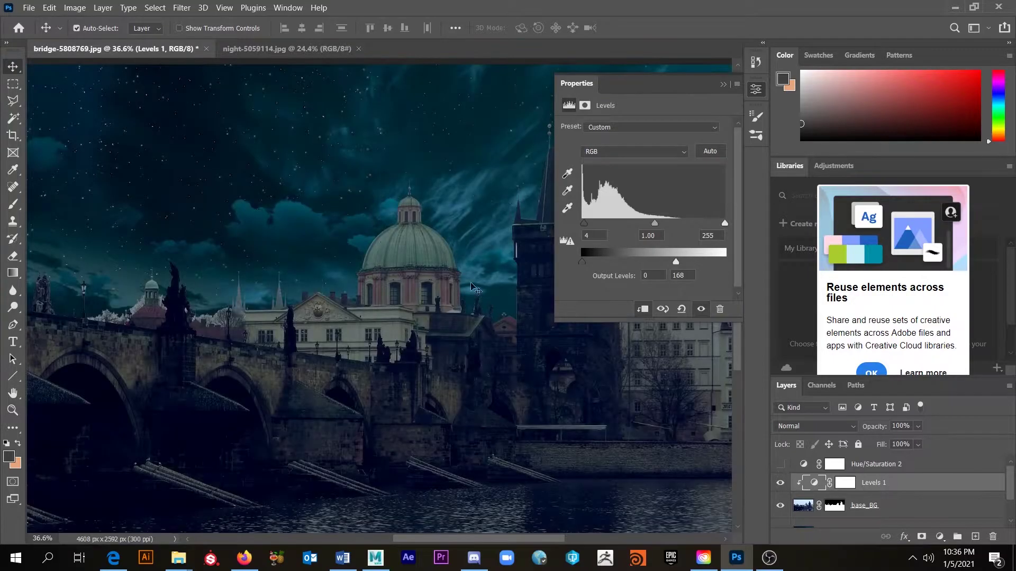
pyautogui.click(723, 84)
pyautogui.hotkey('ctrl', '-')
pyautogui.hotkey('ctrl', '-')
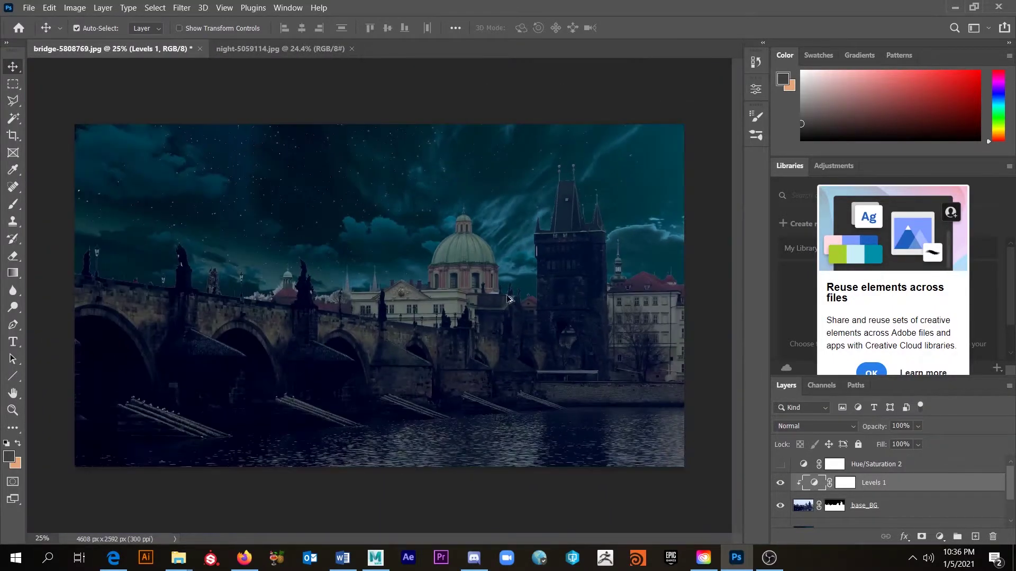
pyautogui.scroll(4, 510, 293)
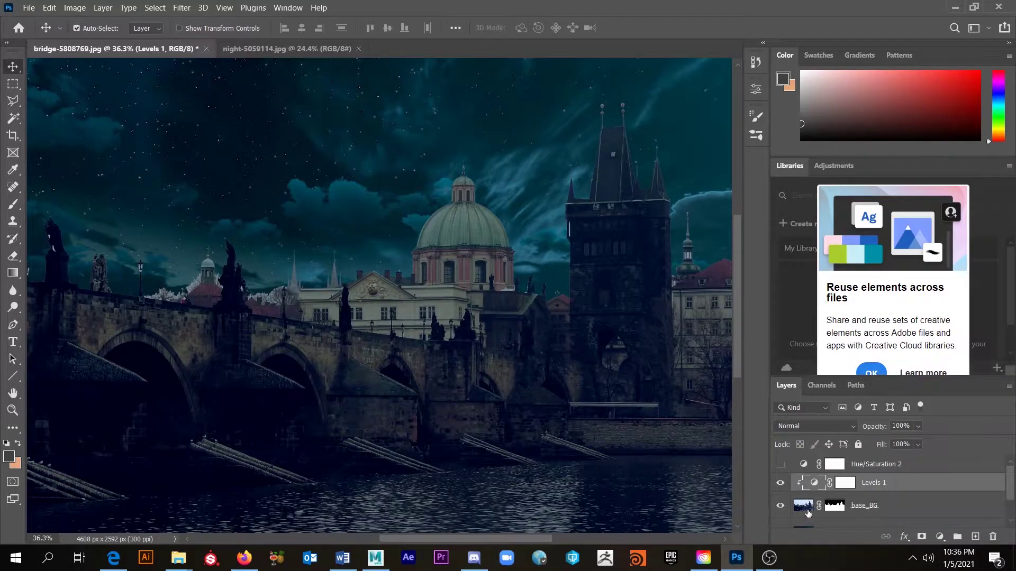
pyautogui.click(939, 539)
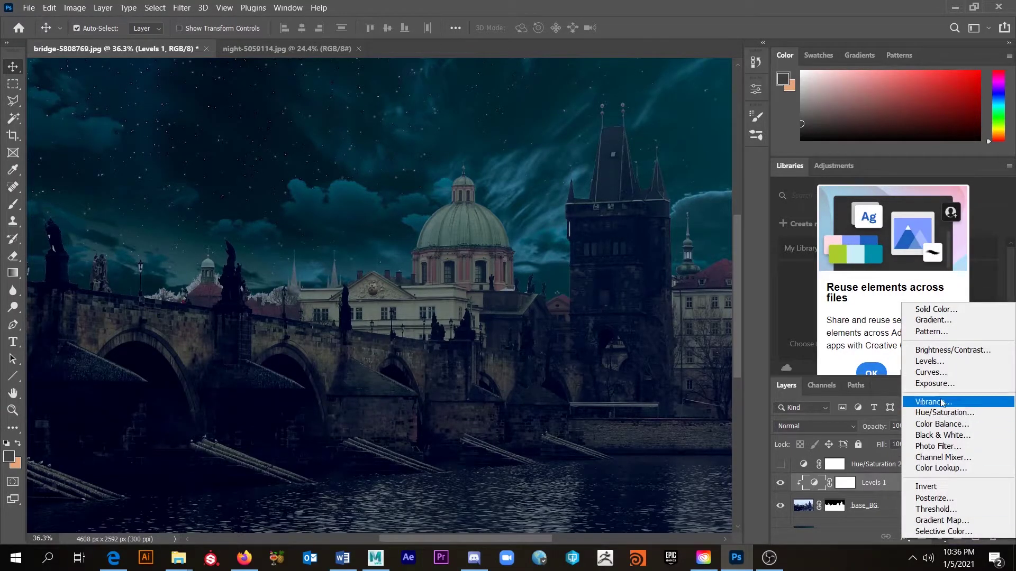
pyautogui.click(942, 424)
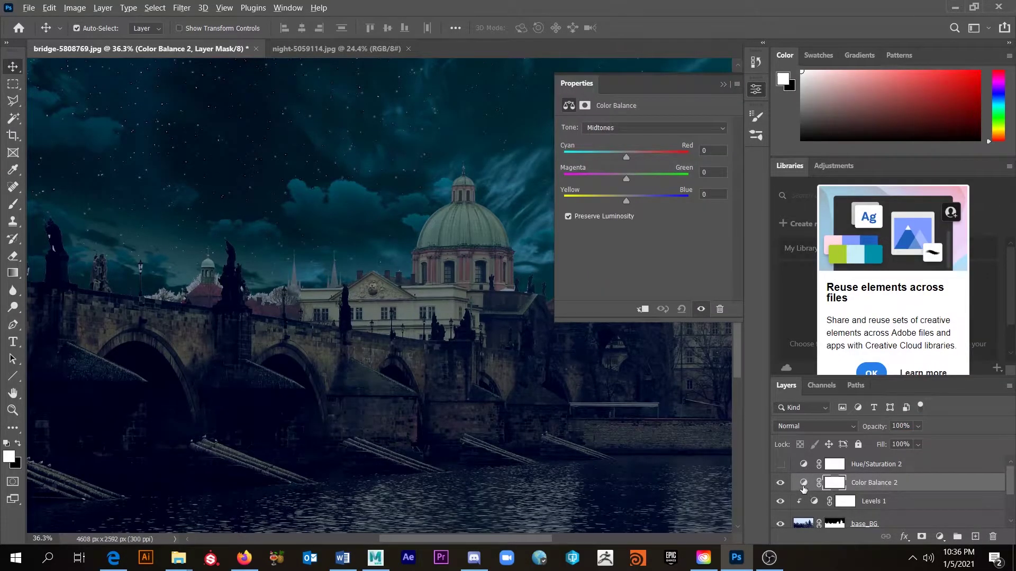
pyautogui.press('alt')
pyautogui.moveTo(627, 157)
pyautogui.mouseDown()
pyautogui.moveTo(686, 156)
pyautogui.moveTo(598, 155)
pyautogui.moveTo(613, 157)
pyautogui.mouseUp()
pyautogui.click(681, 309)
pyautogui.keyDown('alt'); pyautogui.click(805, 492); pyautogui.keyUp('alt')
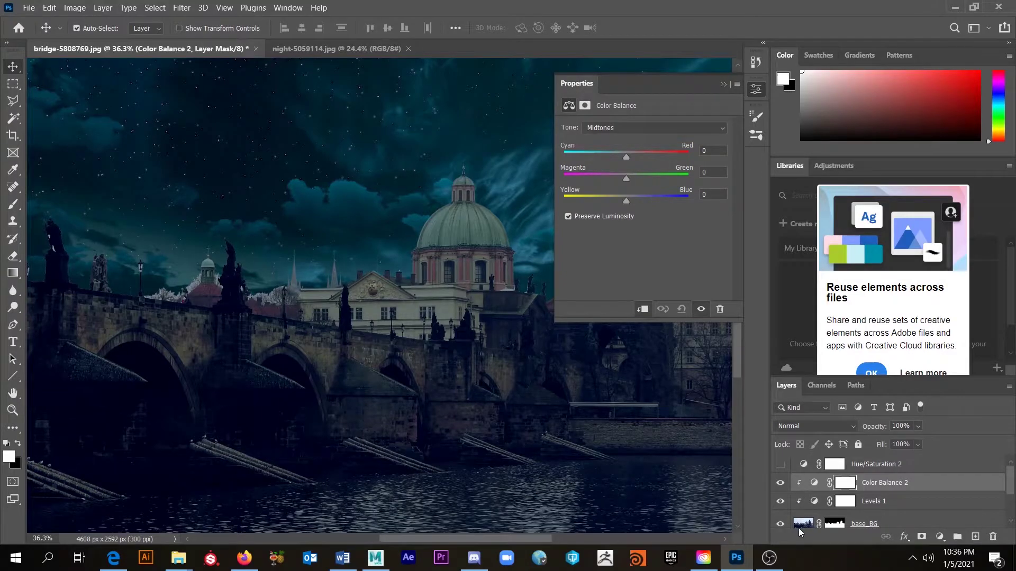
# Set Color Balance midtones to Cyan/Red -26 and Yellow/Blue +12.
pyautogui.moveTo(627, 154); pyautogui.dragTo(610, 154)
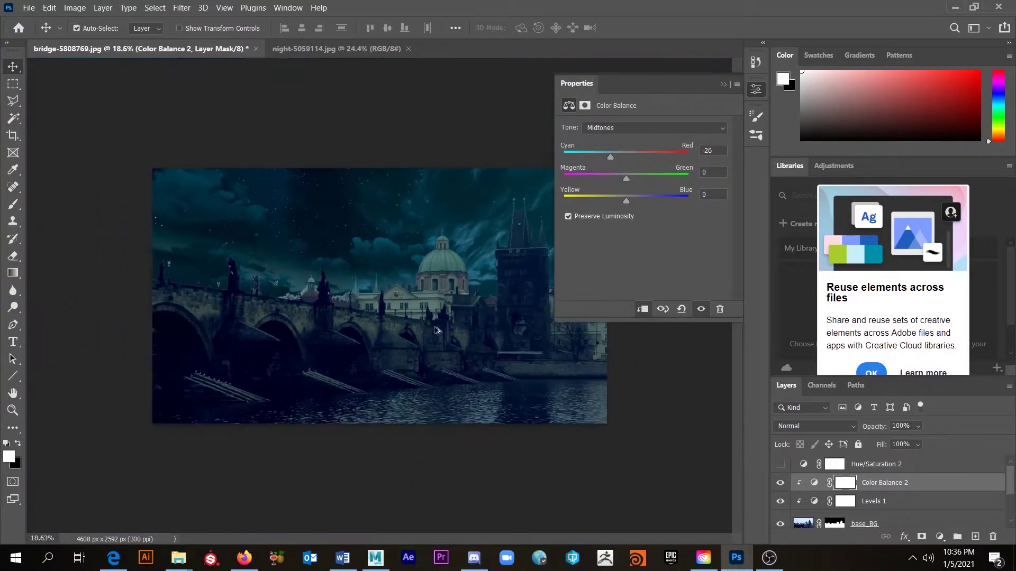
pyautogui.scroll(-3, 438, 330)
pyautogui.scroll(2, 456, 323)
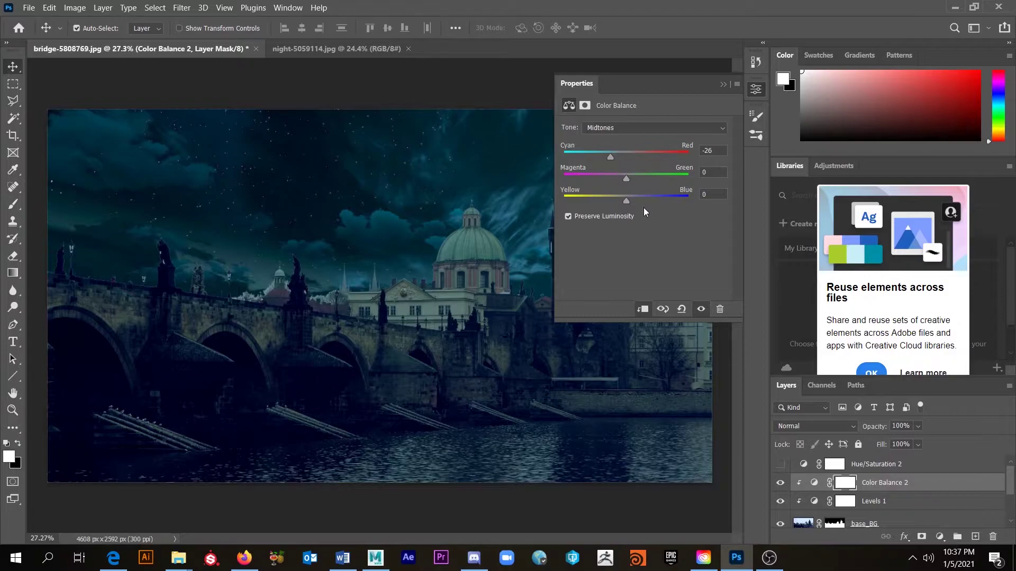
pyautogui.moveTo(626, 201); pyautogui.dragTo(633, 201)
pyautogui.moveTo(634, 201); pyautogui.dragTo(634, 199)
# Shift the Color Balance highlights toward cyan on the Cyan/Red slider.
pyautogui.click(625, 129)
pyautogui.click(622, 160)
pyautogui.moveTo(623, 158); pyautogui.dragTo(609, 158)
pyautogui.click(722, 84)
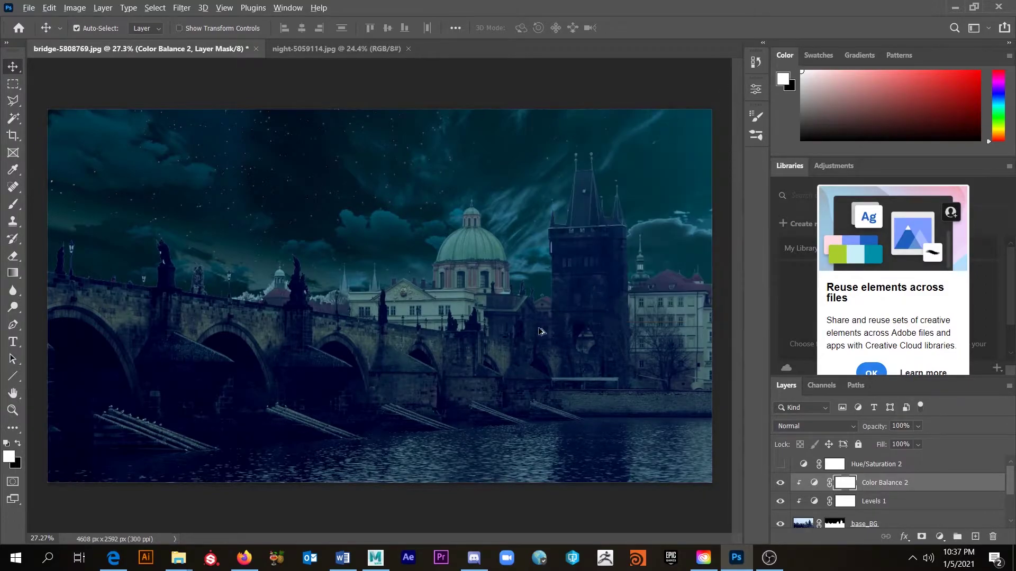
pyautogui.scroll(3, 545, 328)
pyautogui.scroll(-3, 545, 327)
# Raise the Levels 1 input black from 4 to 14 to deepen the bridge shadows.
pyautogui.click(818, 503)
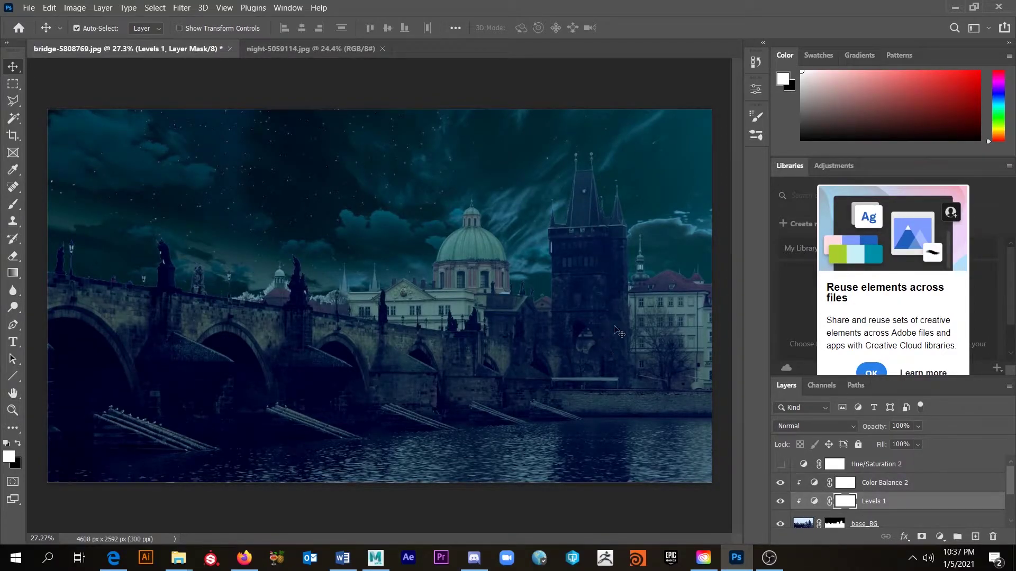
pyautogui.doubleClick(814, 501)
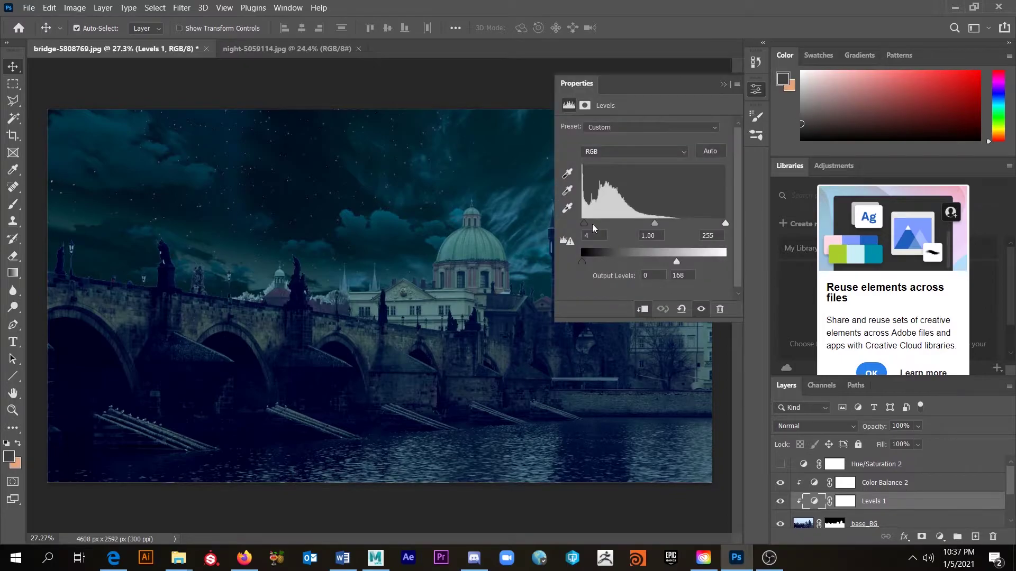
pyautogui.moveTo(584, 224); pyautogui.dragTo(590, 224)
pyautogui.scroll(-2, 455, 327)
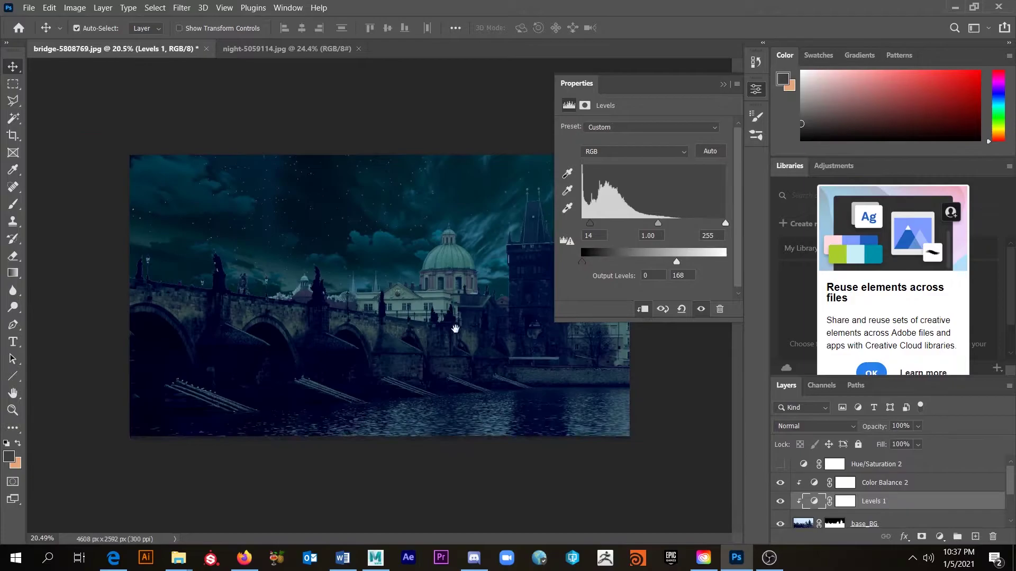
pyautogui.scroll(3, 487, 360)
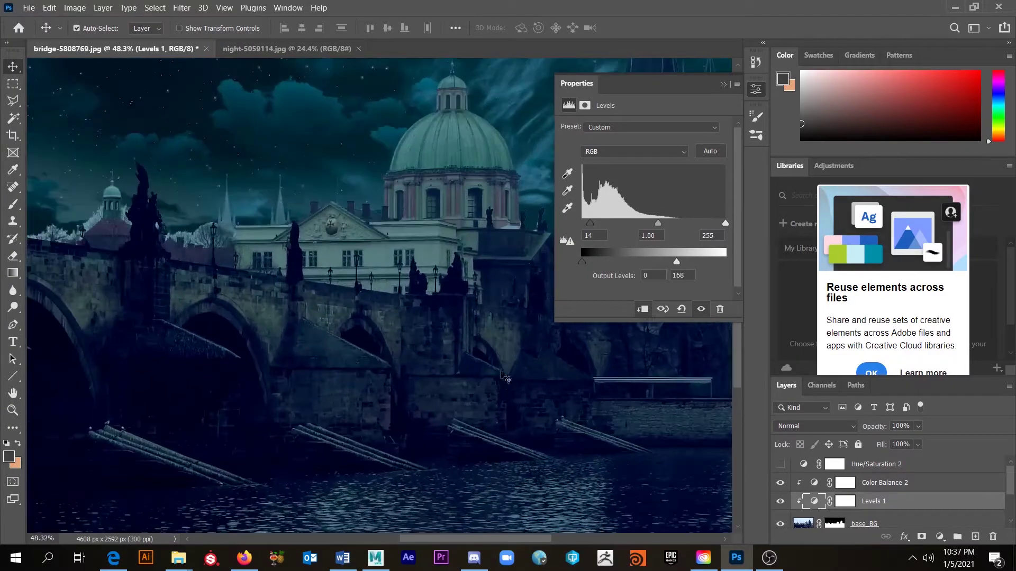
pyautogui.moveTo(503, 376); pyautogui.dragTo(512, 328)
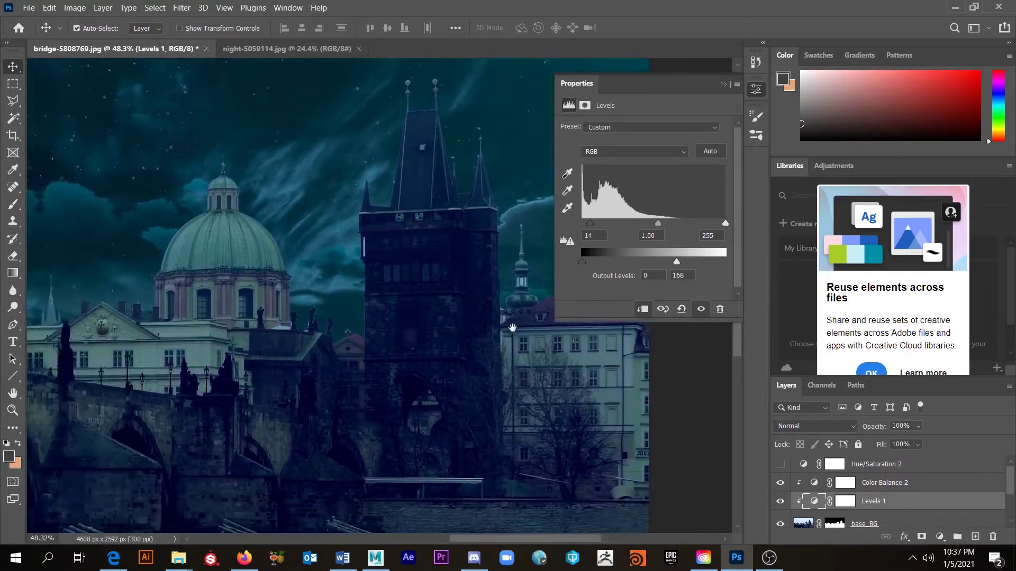
pyautogui.scroll(-1, 600, 332)
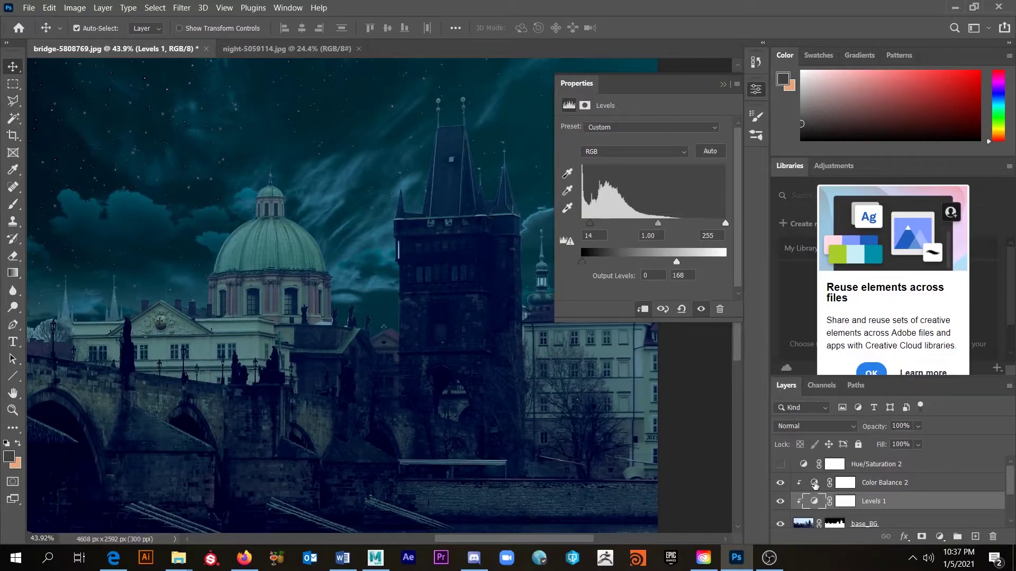
# In Color Balance 2, set midtones Yellow/Blue to +9 and shadows Cyan/Red to -60.
pyautogui.click(815, 485)
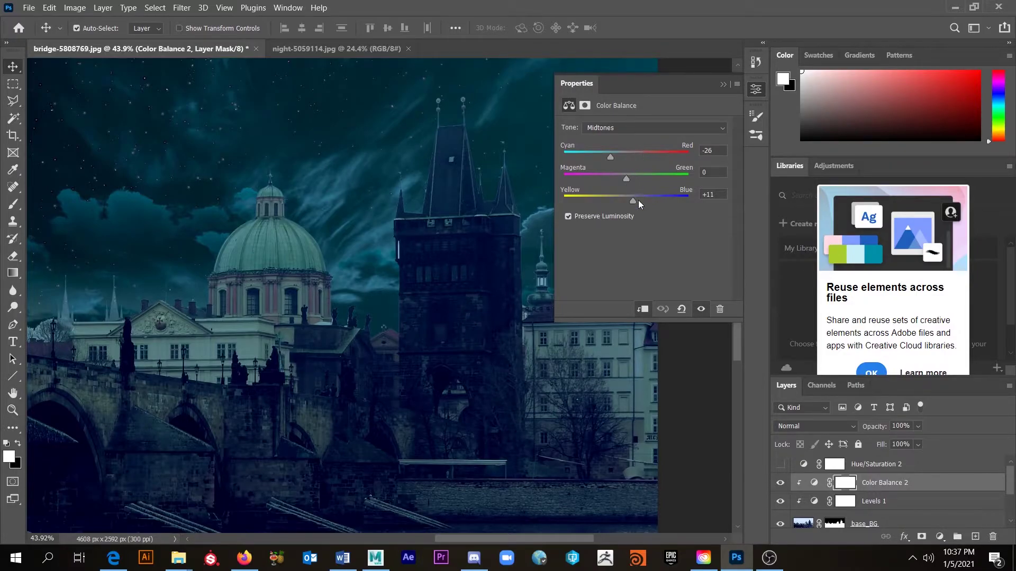
pyautogui.moveTo(628, 201); pyautogui.dragTo(632, 199)
pyautogui.click(622, 128)
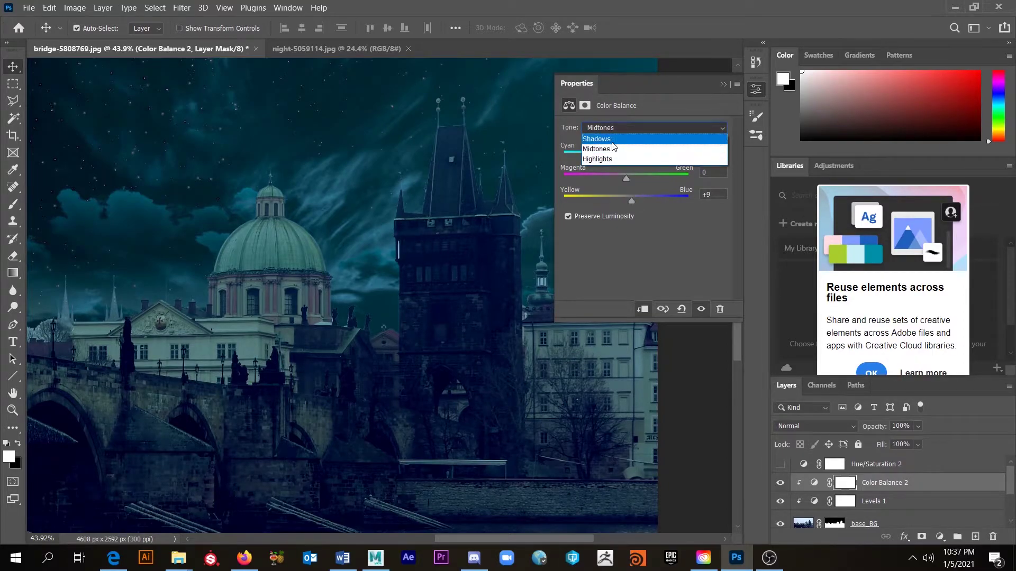
pyautogui.click(609, 138)
pyautogui.moveTo(622, 156); pyautogui.dragTo(590, 158)
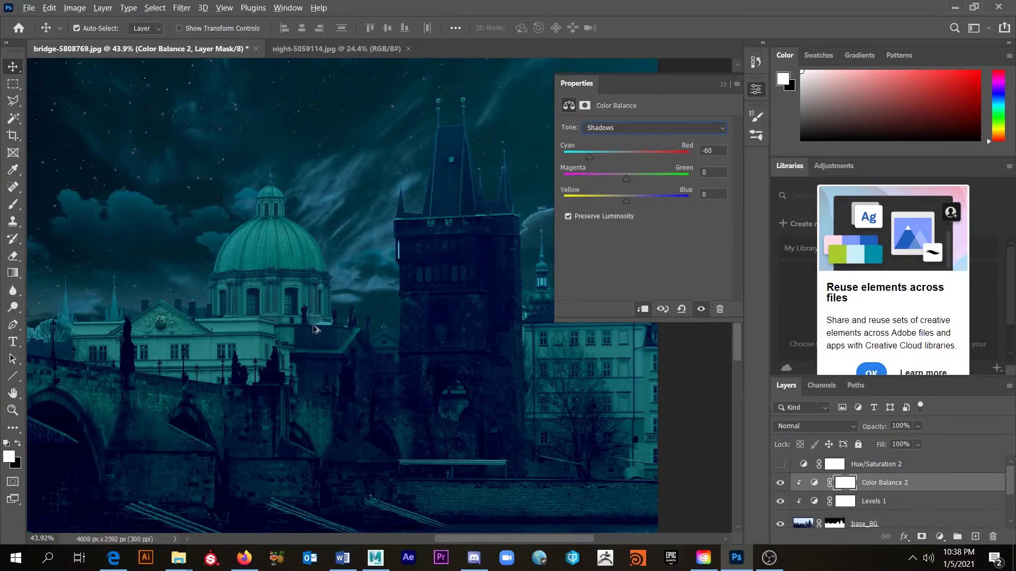
# Push the Color Balance 2 highlights further toward cyan.
pyautogui.click(614, 129)
pyautogui.click(608, 159)
pyautogui.moveTo(609, 157); pyautogui.dragTo(596, 158)
pyautogui.click(722, 84)
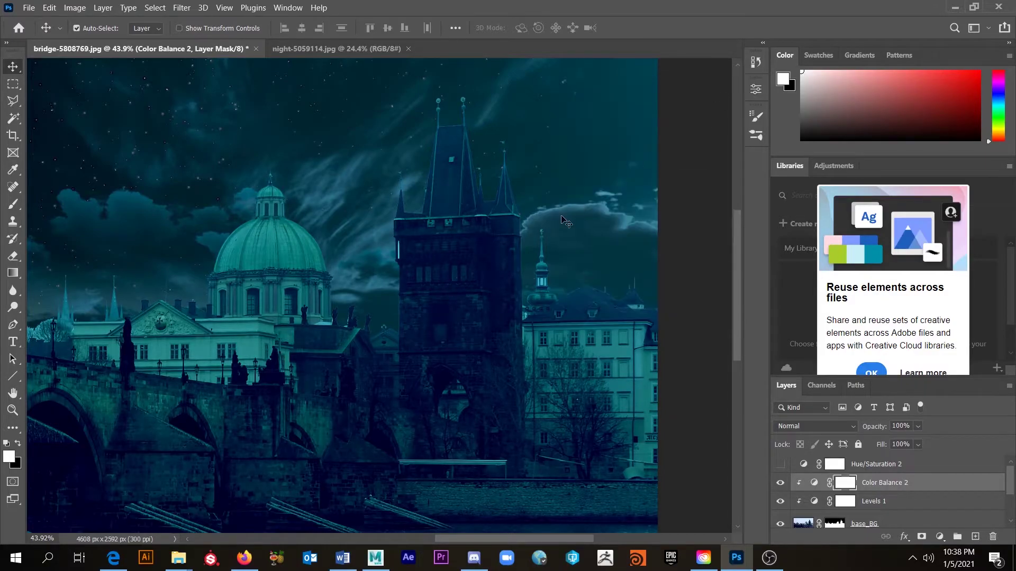
pyautogui.scroll(-2, 352, 356)
pyautogui.scroll(1, 328, 351)
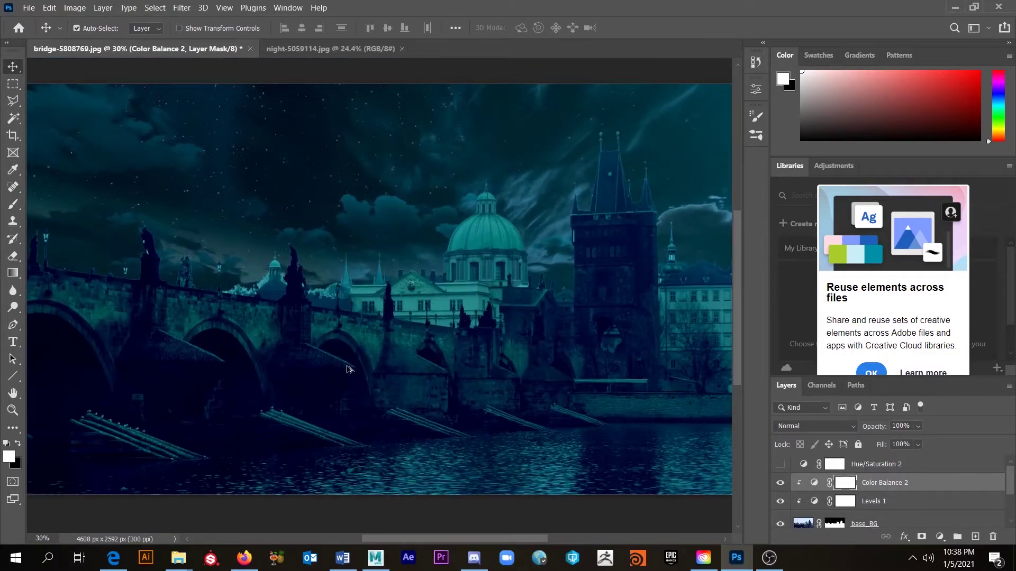
# Toggle Color Balance 2 off and on repeatedly to compare the bridge before and after.
pyautogui.click(780, 483)
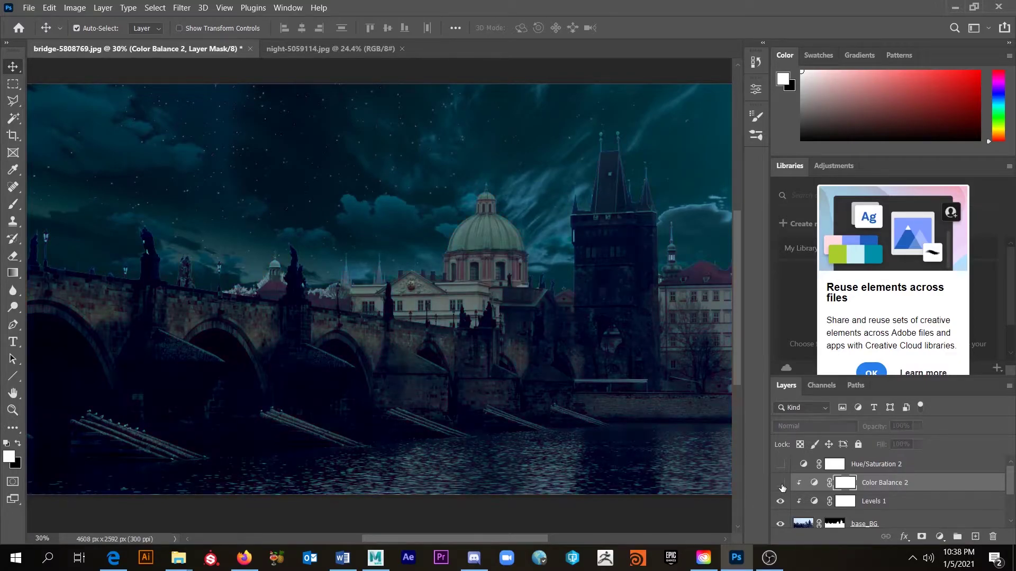
pyautogui.click(781, 484)
pyautogui.click(782, 484)
pyautogui.click(782, 484)
pyautogui.click(781, 484)
pyautogui.click(781, 484)
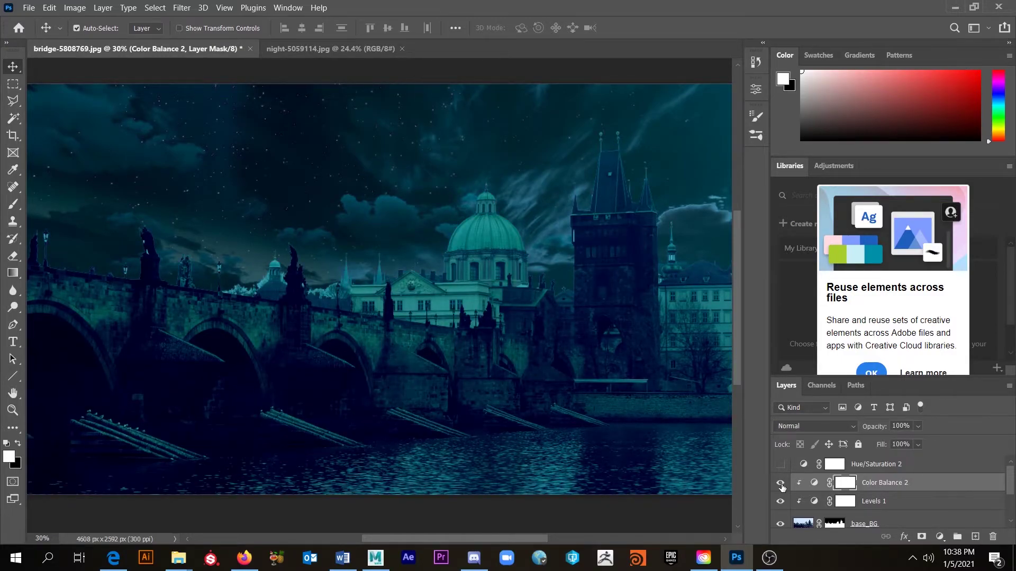
pyautogui.click(781, 484)
pyautogui.click(781, 484)
# Lower the Color Balance 2 layer opacity to 25%.
pyautogui.click(814, 483)
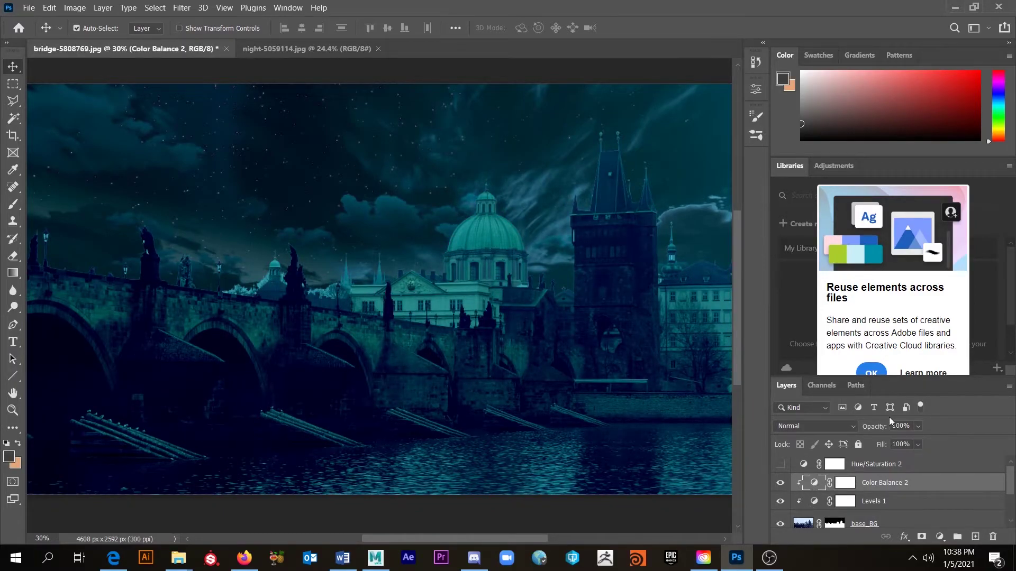
pyautogui.click(918, 428)
pyautogui.moveTo(887, 443); pyautogui.dragTo(886, 442)
pyautogui.scroll(-1, 470, 312)
pyautogui.scroll(1, 469, 312)
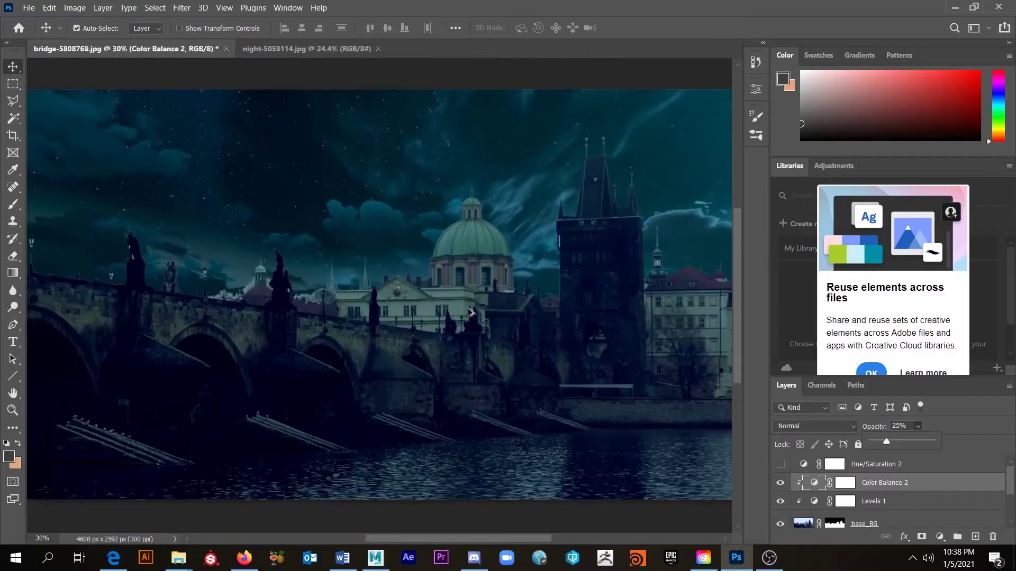
pyautogui.scroll(1, 469, 312)
# Recheck the 25% Color Balance 2 against the unadjusted bridge and leave it visible.
pyautogui.click(781, 483)
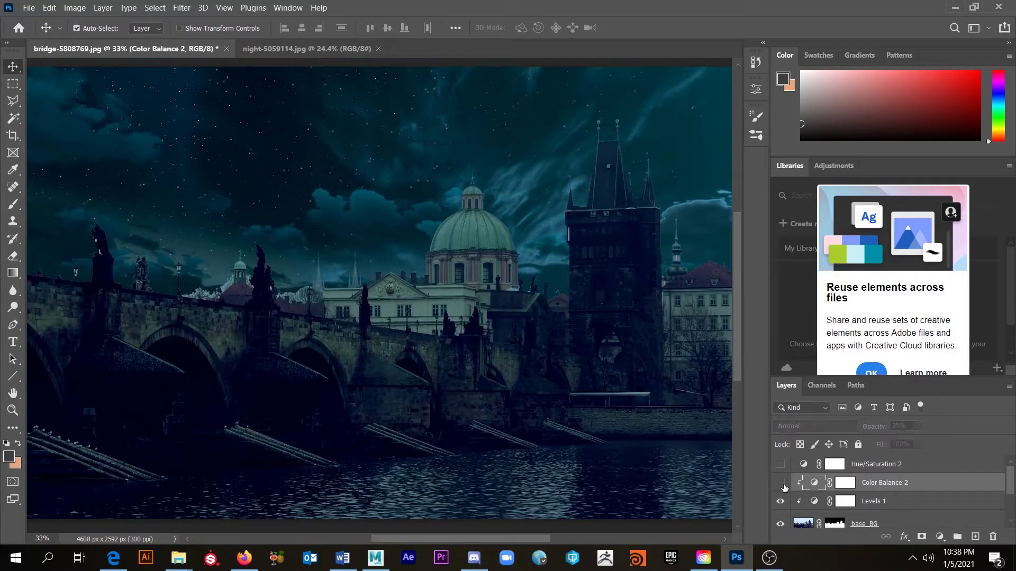
pyautogui.click(781, 483)
pyautogui.click(780, 483)
pyautogui.click(781, 483)
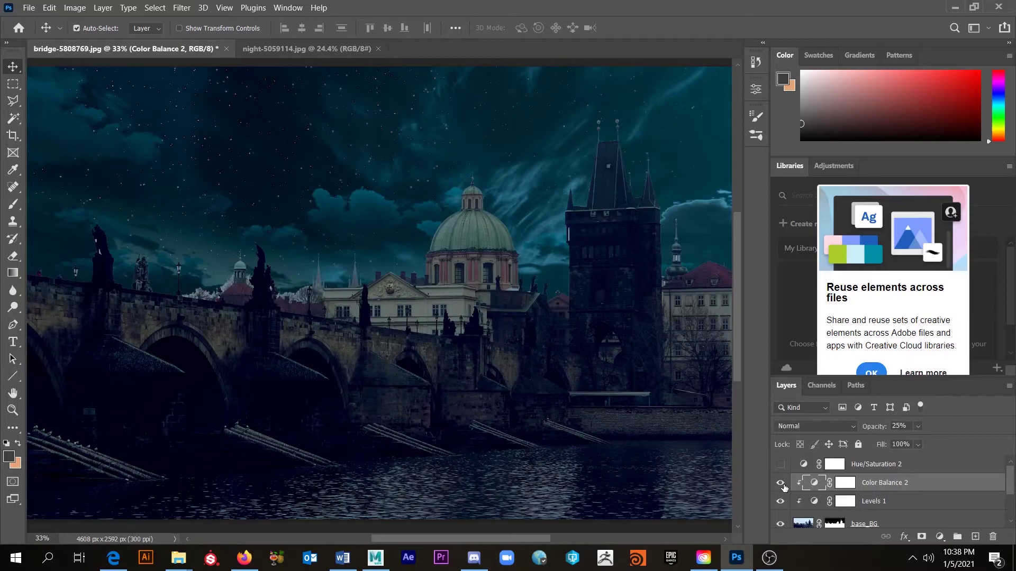
pyautogui.click(783, 485)
pyautogui.scroll(-1, 495, 344)
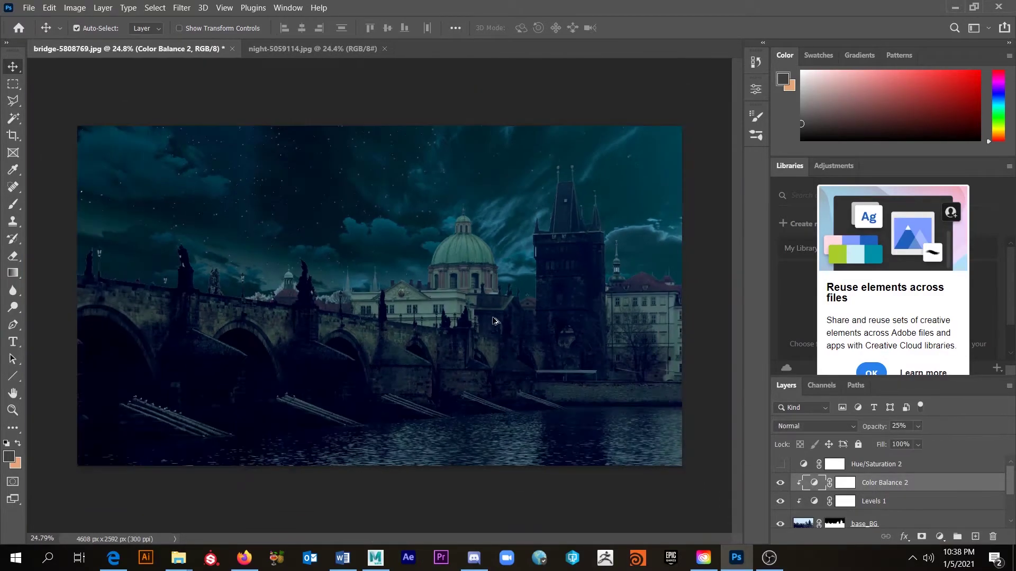
pyautogui.scroll(8, 494, 345)
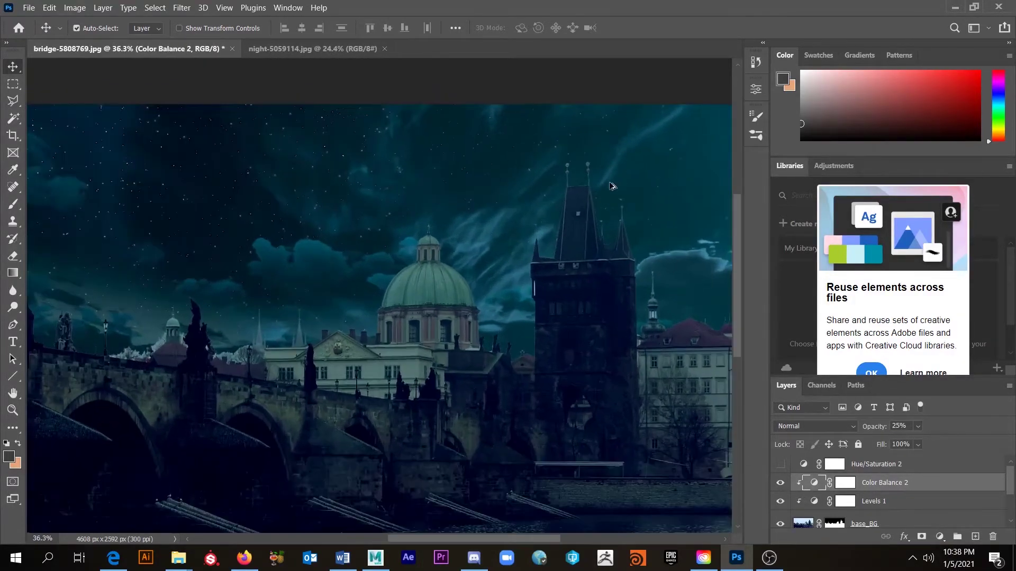
pyautogui.scroll(2, 546, 291)
pyautogui.scroll(-8, 546, 295)
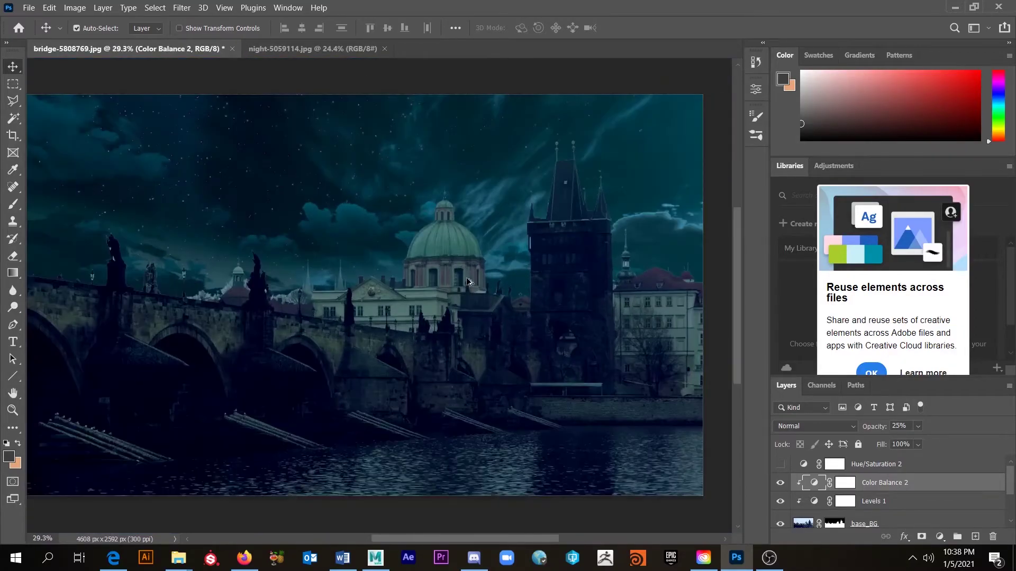
# Add a Levels 2 adjustment above sky Layer 1 with midtones raised to 1.25.
pyautogui.scroll(-3, 815, 514)
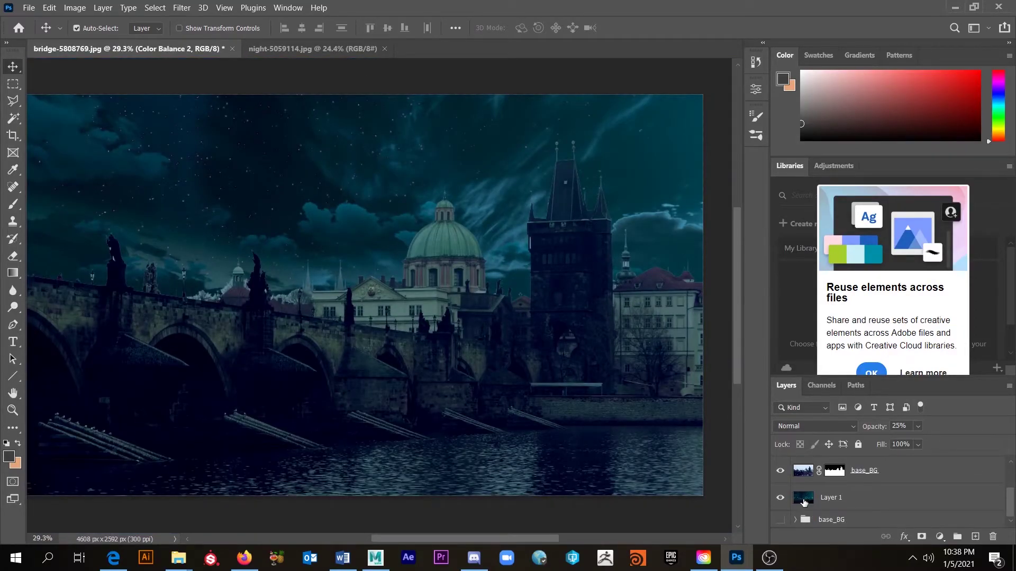
pyautogui.click(805, 502)
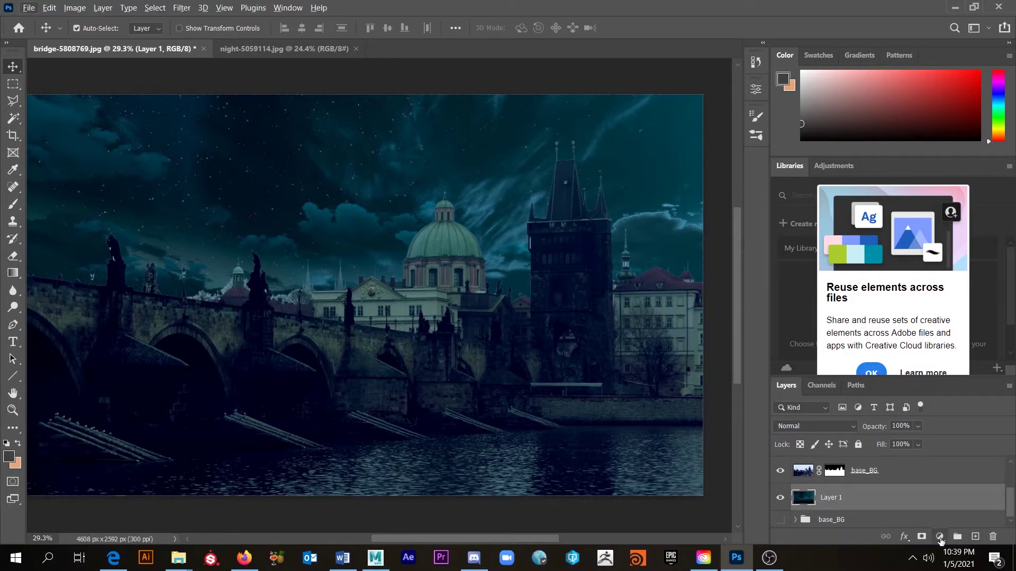
pyautogui.click(940, 537)
pyautogui.click(933, 360)
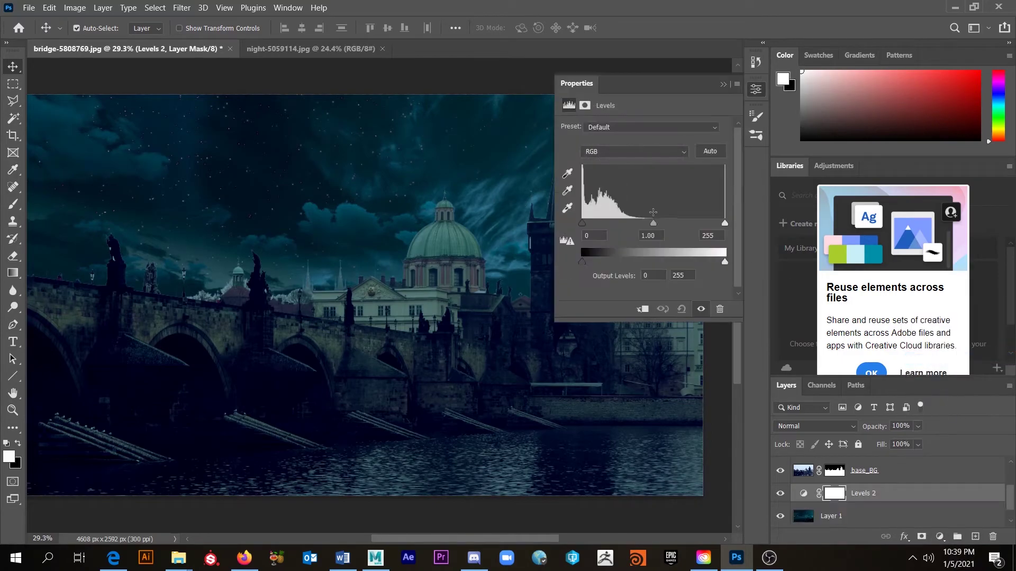
pyautogui.moveTo(653, 223); pyautogui.dragTo(641, 228)
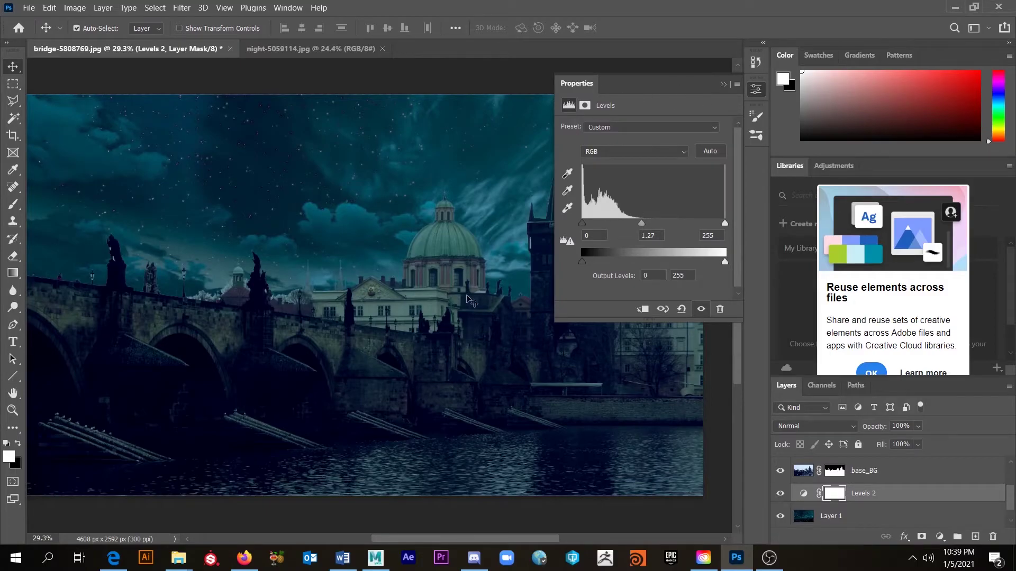
# Bring the bridge tower into view and compare the sky with Levels 2 hidden and shown.
pyautogui.scroll(1, 558, 390)
pyautogui.moveTo(549, 386); pyautogui.dragTo(452, 445)
pyautogui.click(781, 495)
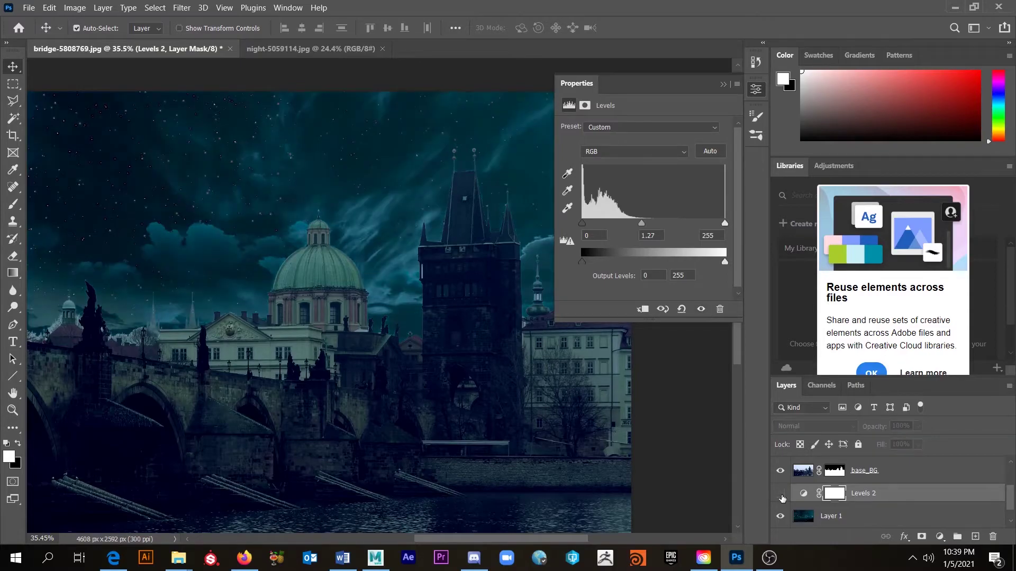
pyautogui.click(781, 495)
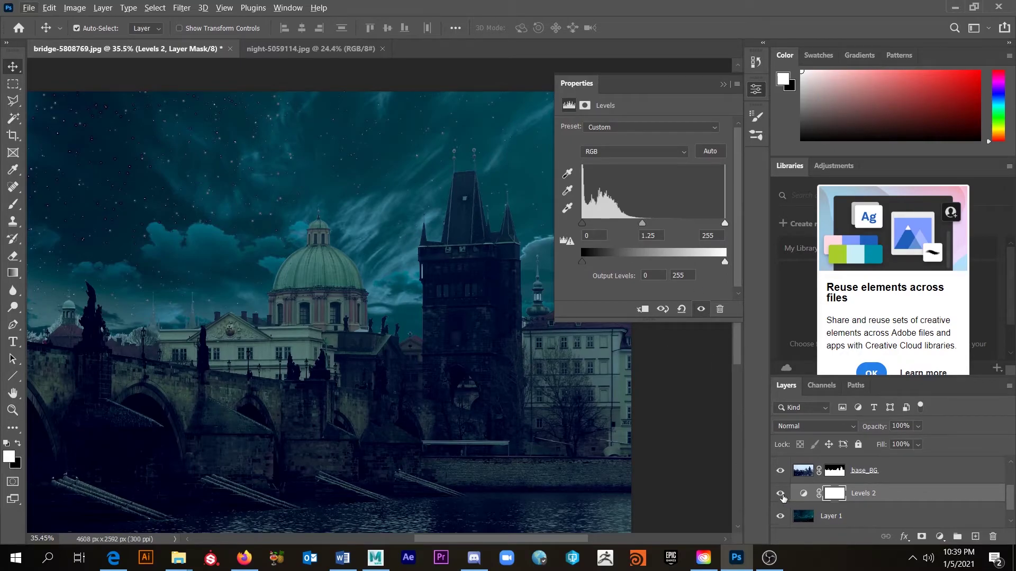
pyautogui.click(781, 494)
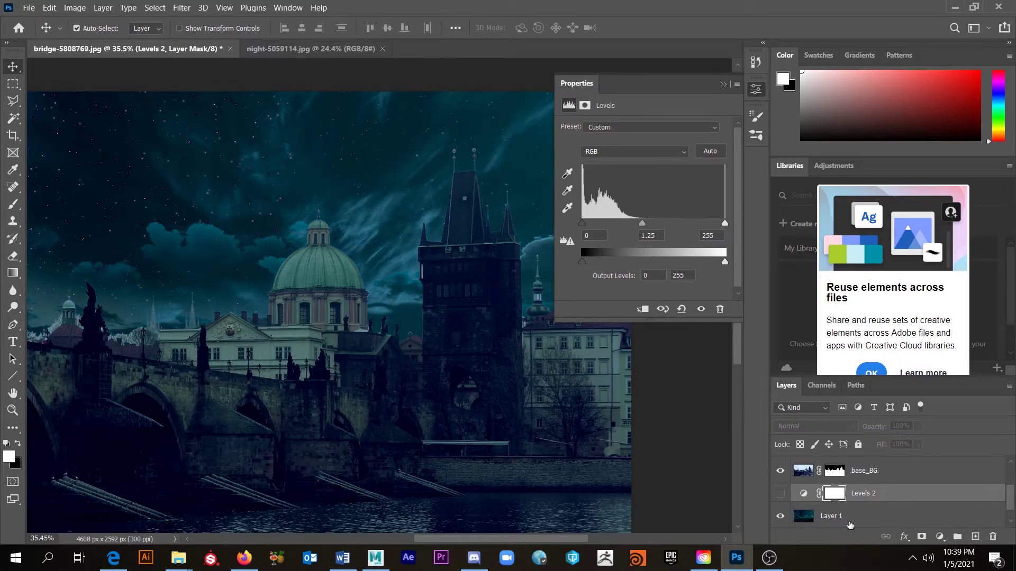
pyautogui.click(781, 494)
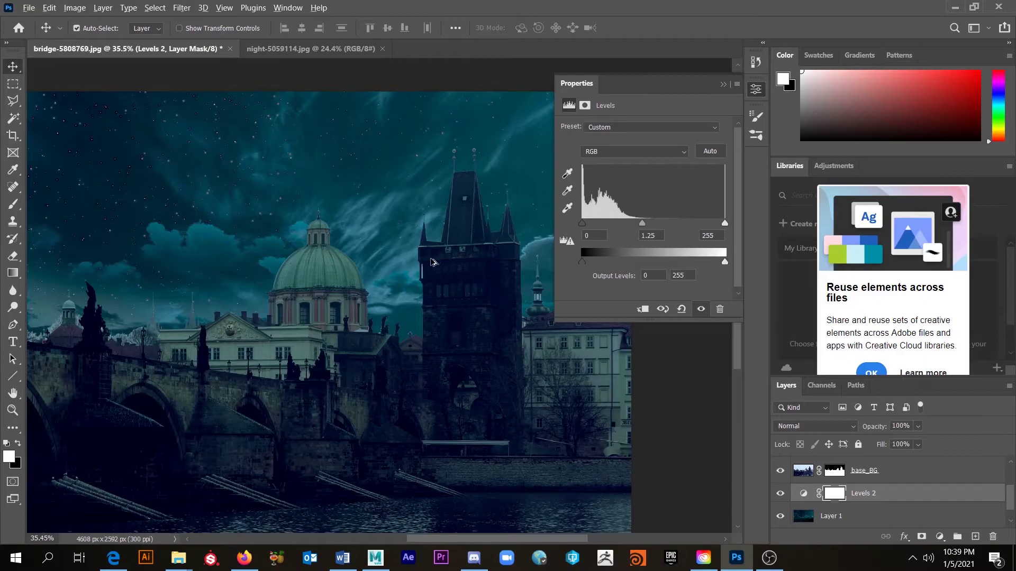
pyautogui.scroll(-1, 431, 254)
# Compare Levels 2 once more, leave it on, and reselect the starry sky Layer 1.
pyautogui.click(722, 83)
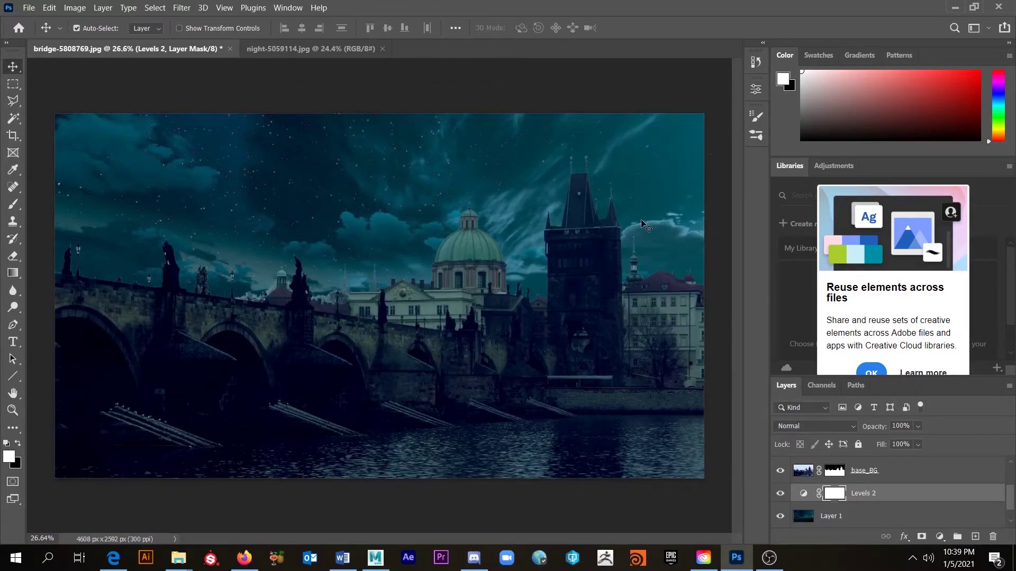
pyautogui.scroll(1, 561, 261)
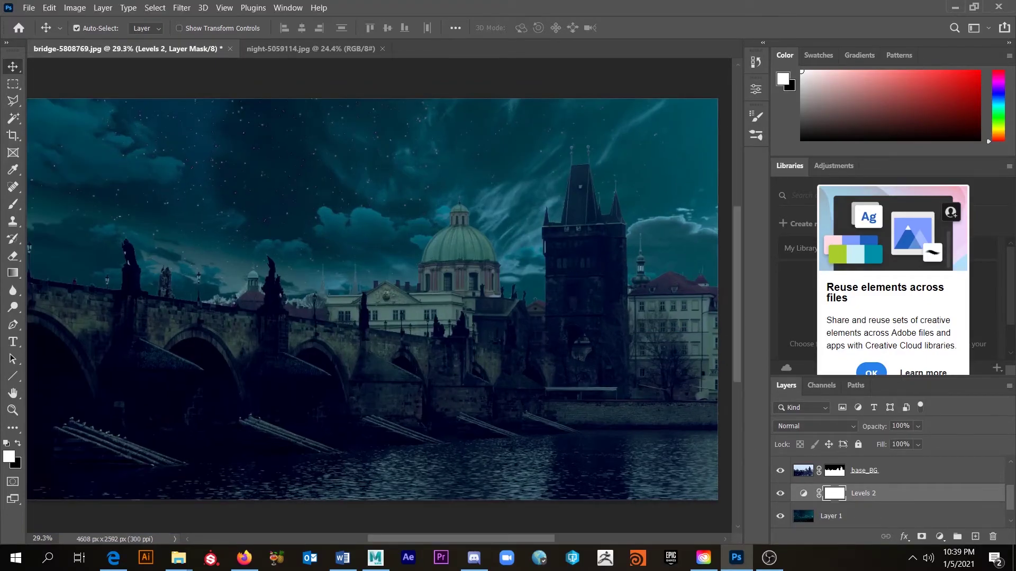
pyautogui.click(781, 494)
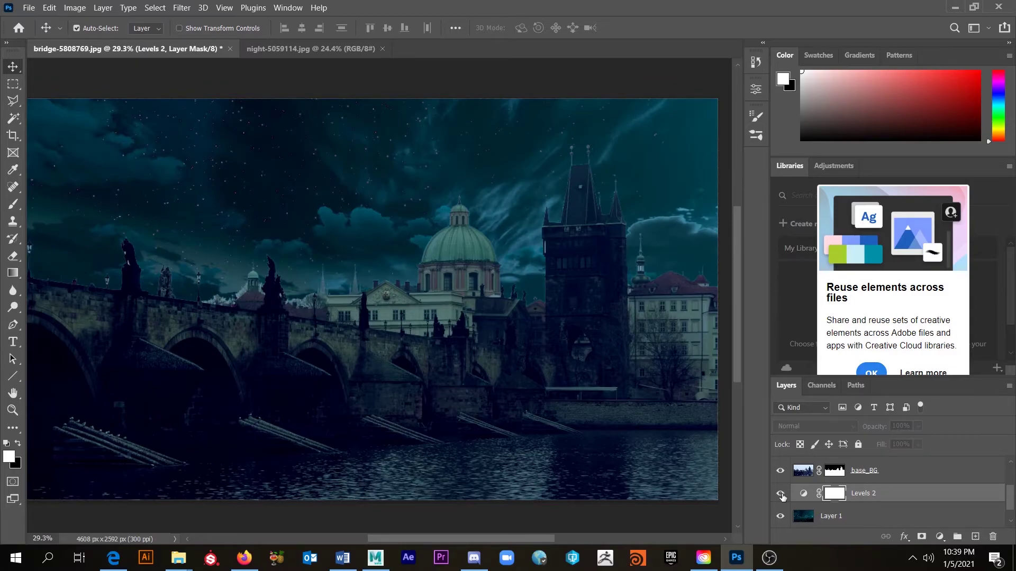
pyautogui.click(781, 494)
pyautogui.click(781, 494)
pyautogui.click(781, 494)
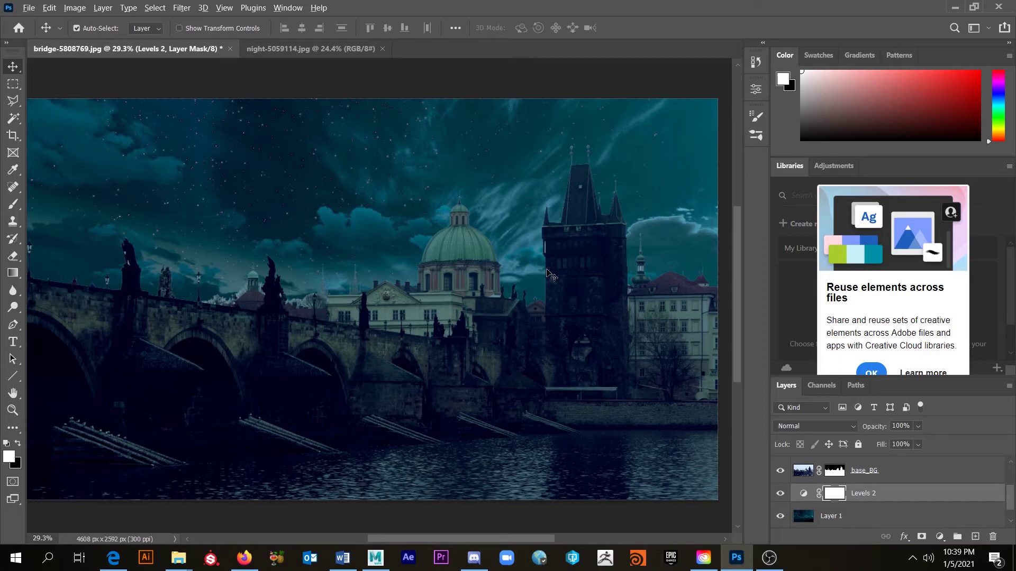
pyautogui.click(815, 516)
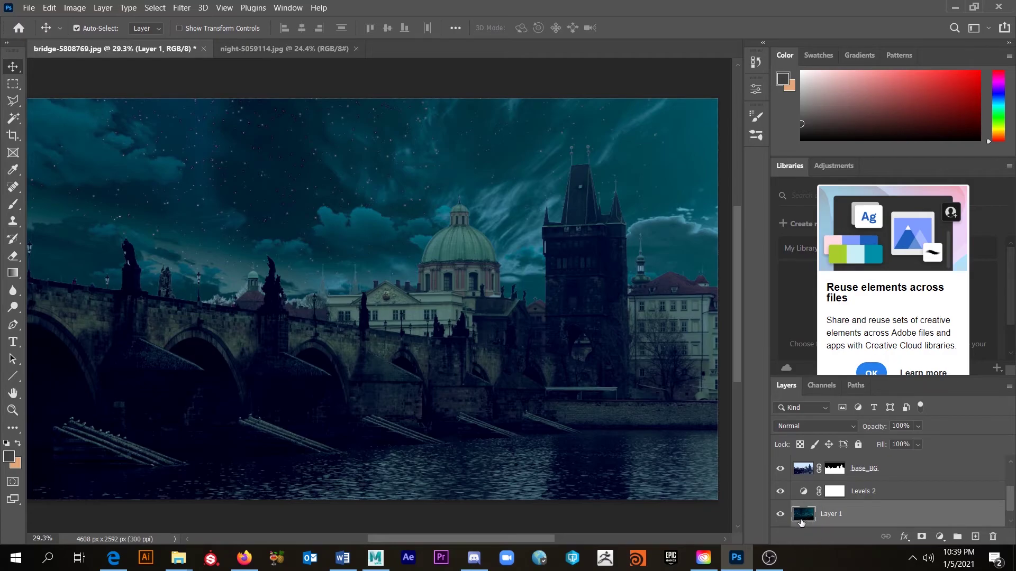
# Free-transform the night-sky Layer 1, enlarging it from the corner to 137.18%.
pyautogui.hotkey('ctrl', 't')
pyautogui.hotkey('ctrl', '-')
pyautogui.hotkey('ctrl', '-')
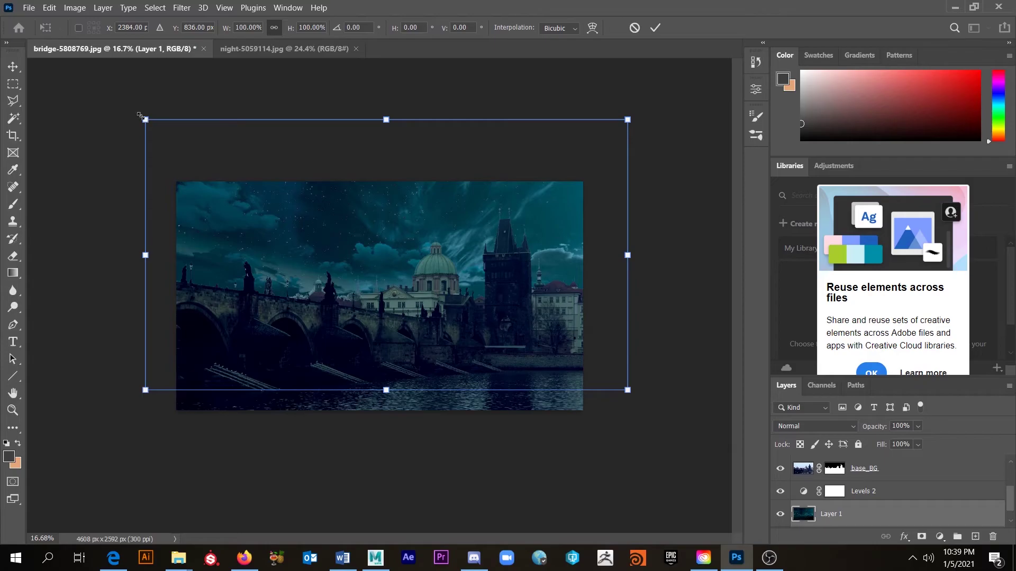
pyautogui.moveTo(145, 119); pyautogui.dragTo(67, 75)
pyautogui.moveTo(321, 204); pyautogui.dragTo(365, 222)
pyautogui.moveTo(94, 85); pyautogui.dragTo(3, 31)
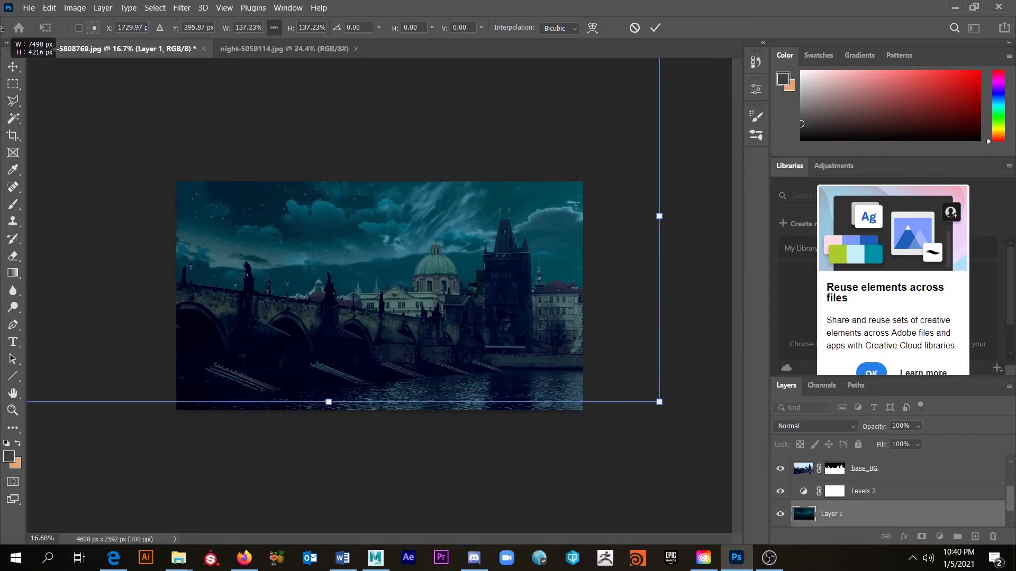
pyautogui.moveTo(332, 226)
pyautogui.mouseDown()
pyautogui.moveTo(348, 240)
pyautogui.moveTo(350, 230)
pyautogui.mouseUp()
# Shift the enlarged sky slightly sideways behind the bridge skyline and commit the transform.
pyautogui.scroll(2, 358, 265)
pyautogui.scroll(2, 359, 265)
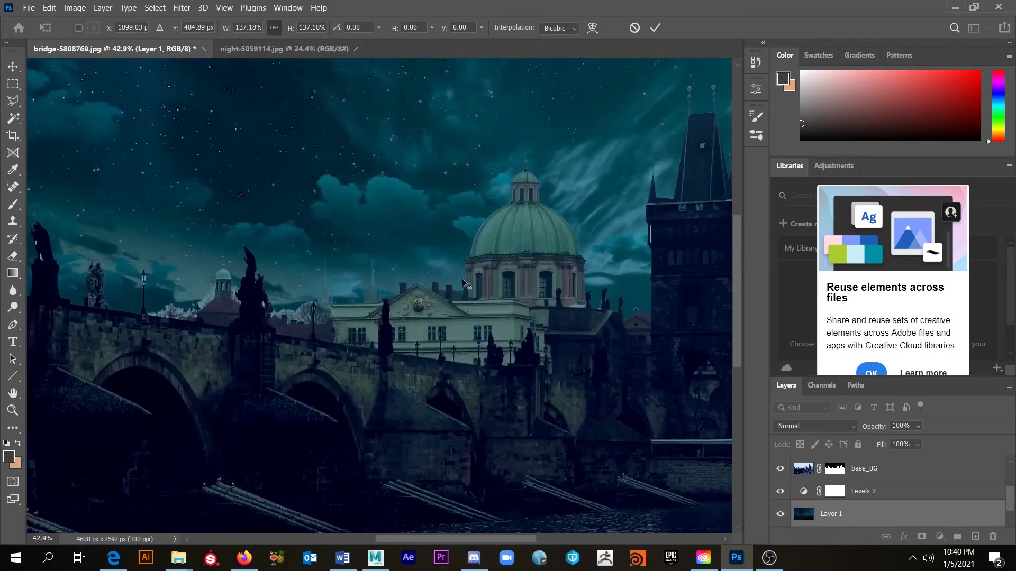
pyautogui.scroll(-3, 529, 286)
pyautogui.scroll(3, 530, 285)
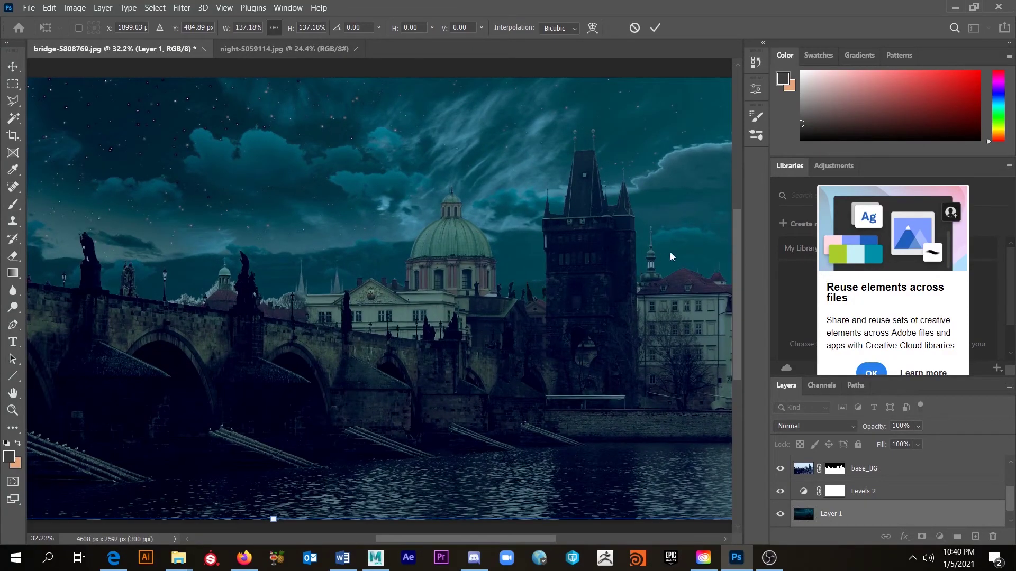
pyautogui.moveTo(674, 192); pyautogui.dragTo(689, 170)
pyautogui.scroll(-2, 616, 261)
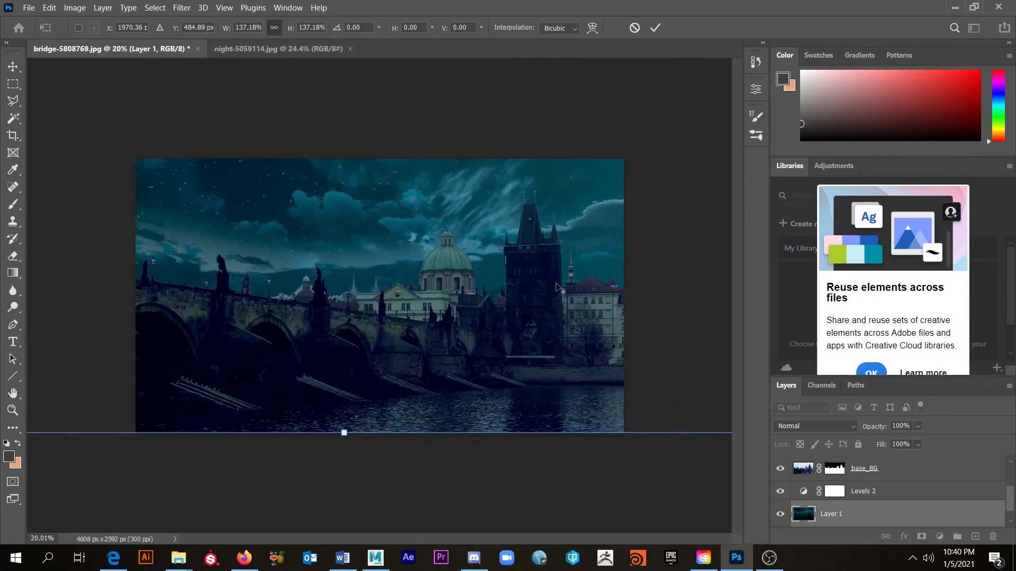
pyautogui.scroll(-1, 559, 288)
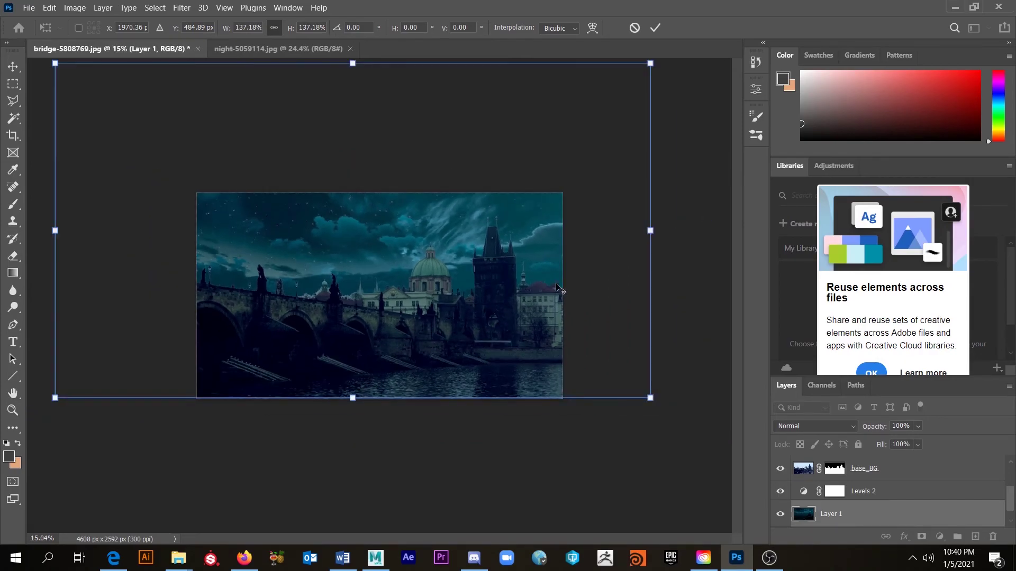
pyautogui.scroll(1, 560, 289)
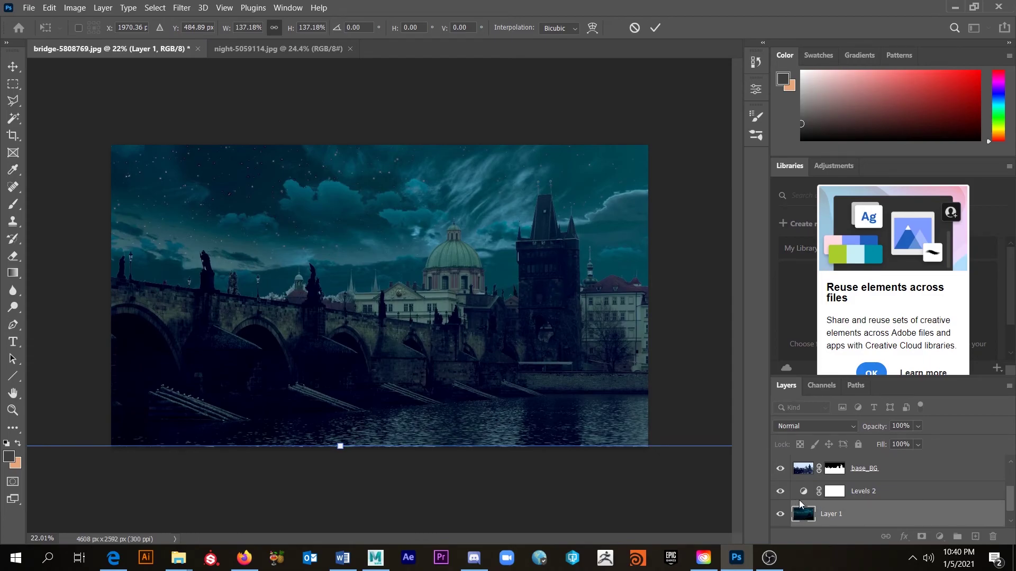
pyautogui.hotkey('alt', 'space')
pyautogui.press('Return')
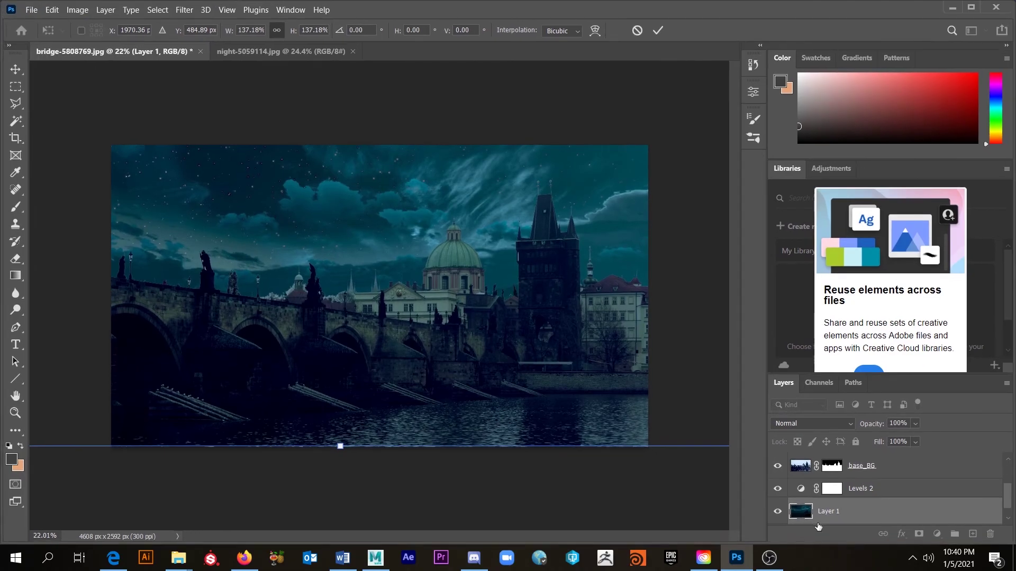
pyautogui.press('Return')
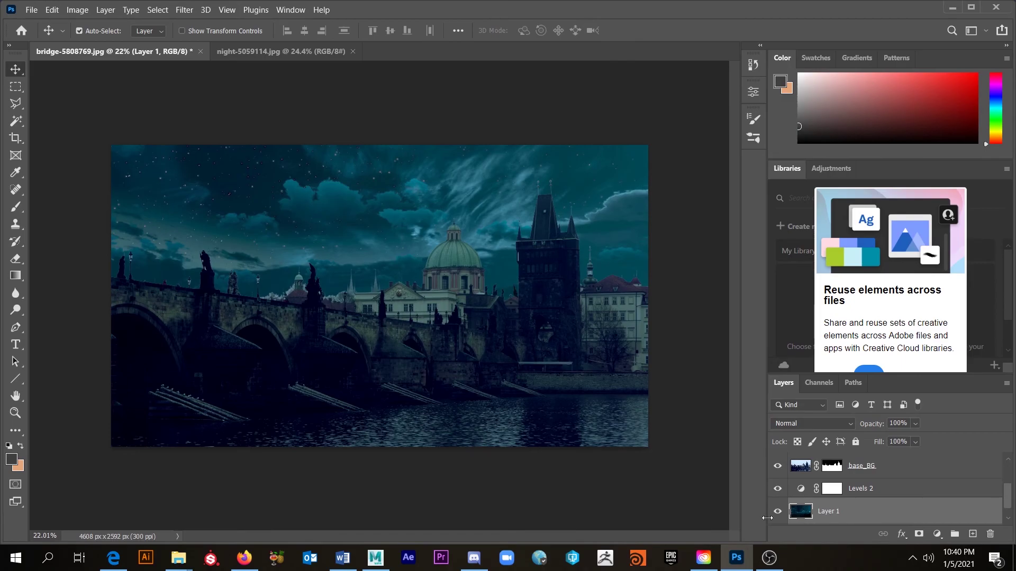
pyautogui.press('ctrl')
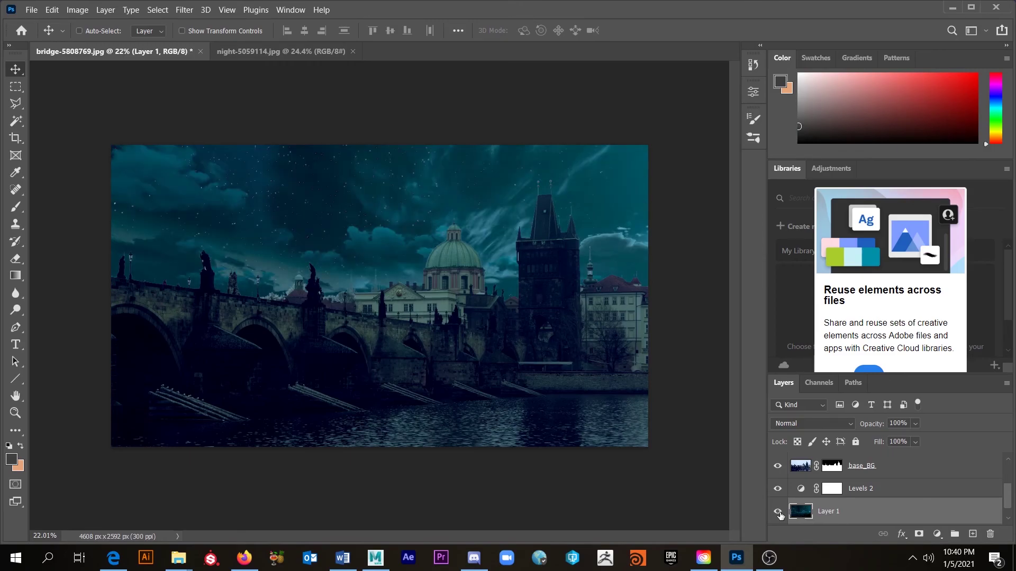
pyautogui.press('ctrl')
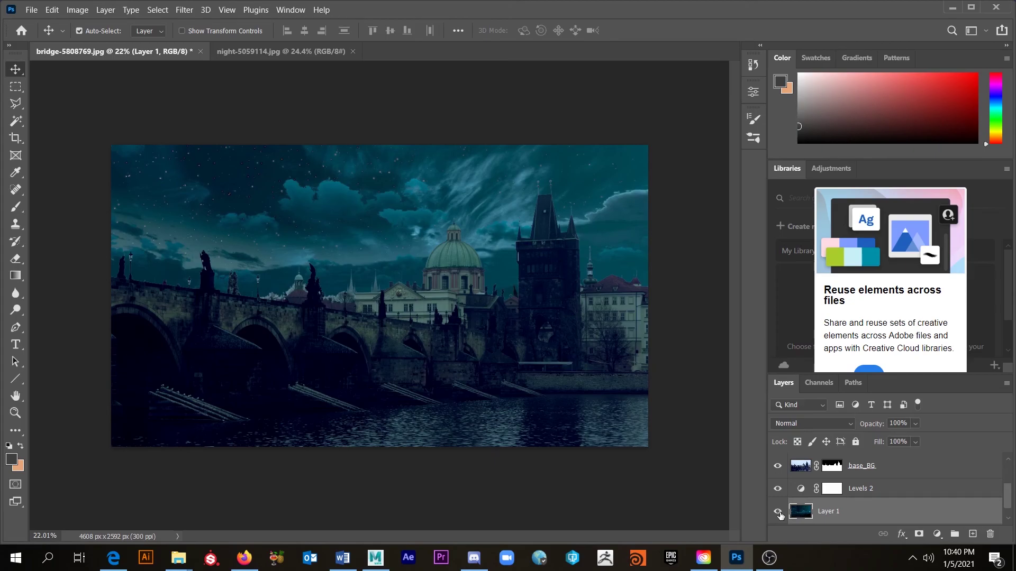